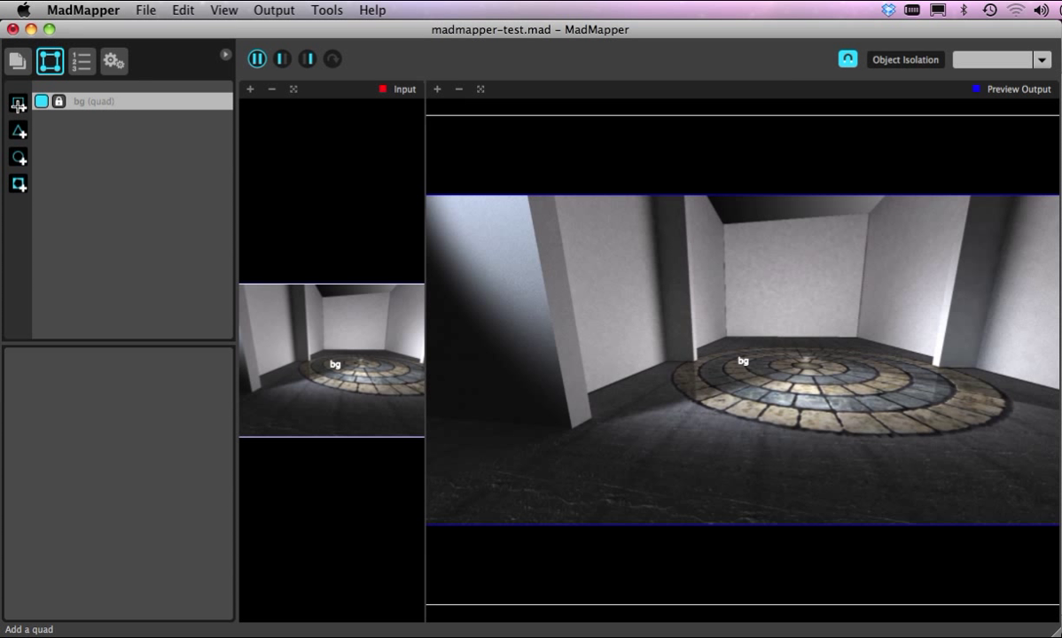
- Add a new quad surface above the bg layer and rename it Surface 1
left_click(19, 103)
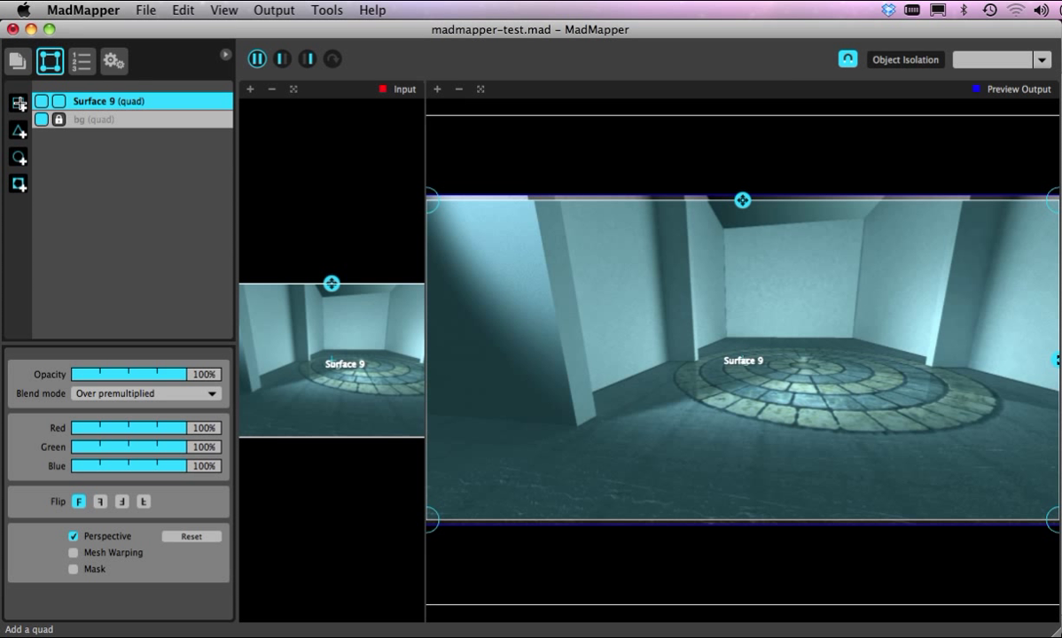
double_click(108, 101)
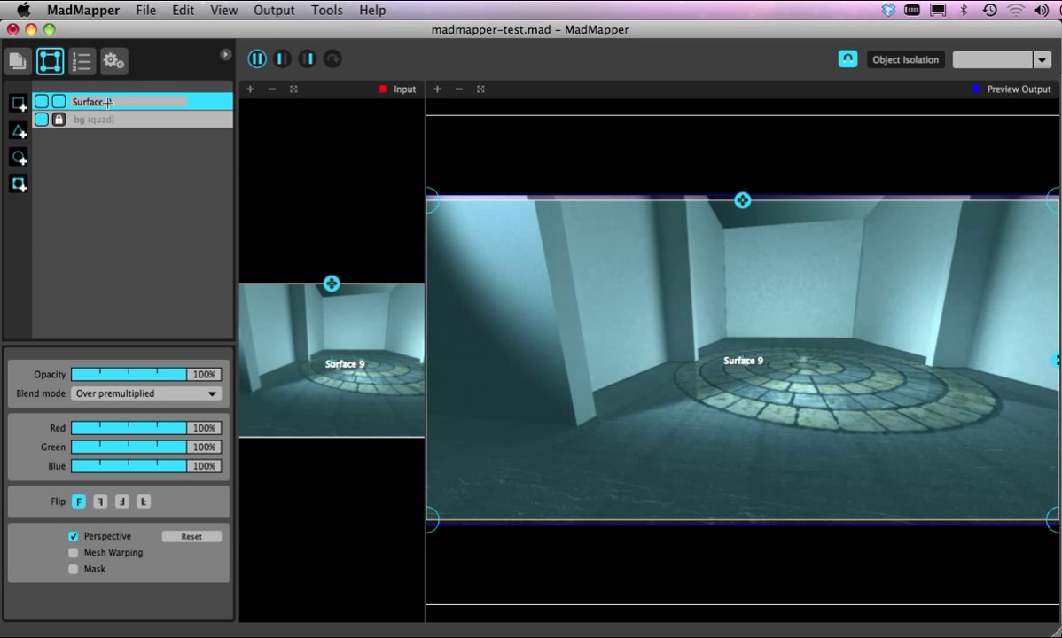
key("BackSpace")
type("b")
key("BackSpace")
type("1")
key("Return")
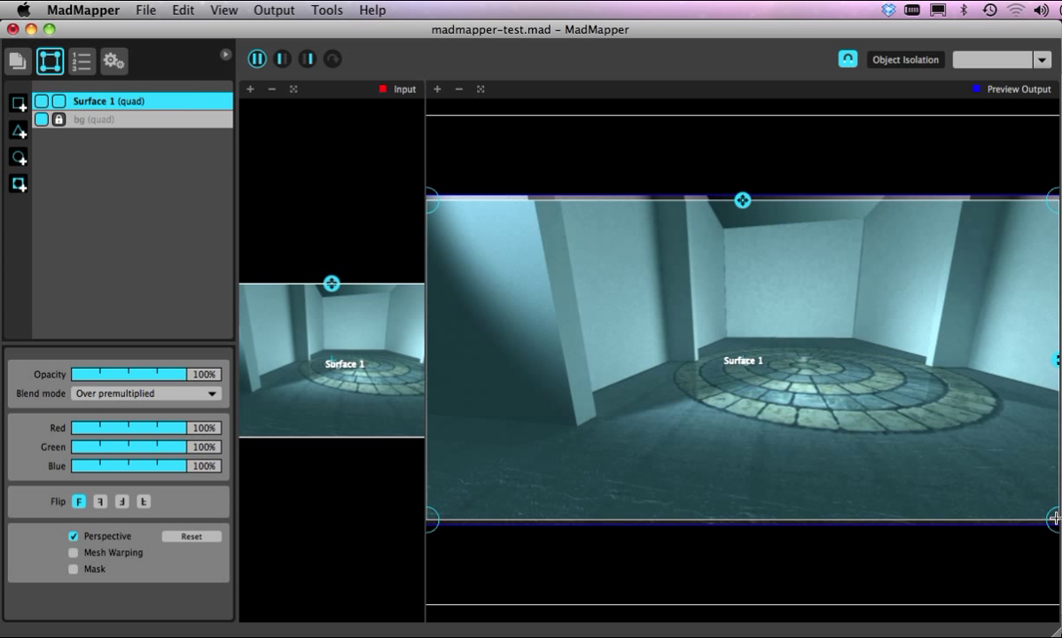
- Fit Surface 1's four output corners to the slanted, shadowed front face of the leftmost wall in the room
left_click_drag(1055, 520, 707, 448)
left_click_drag(1048, 205, 526, 194)
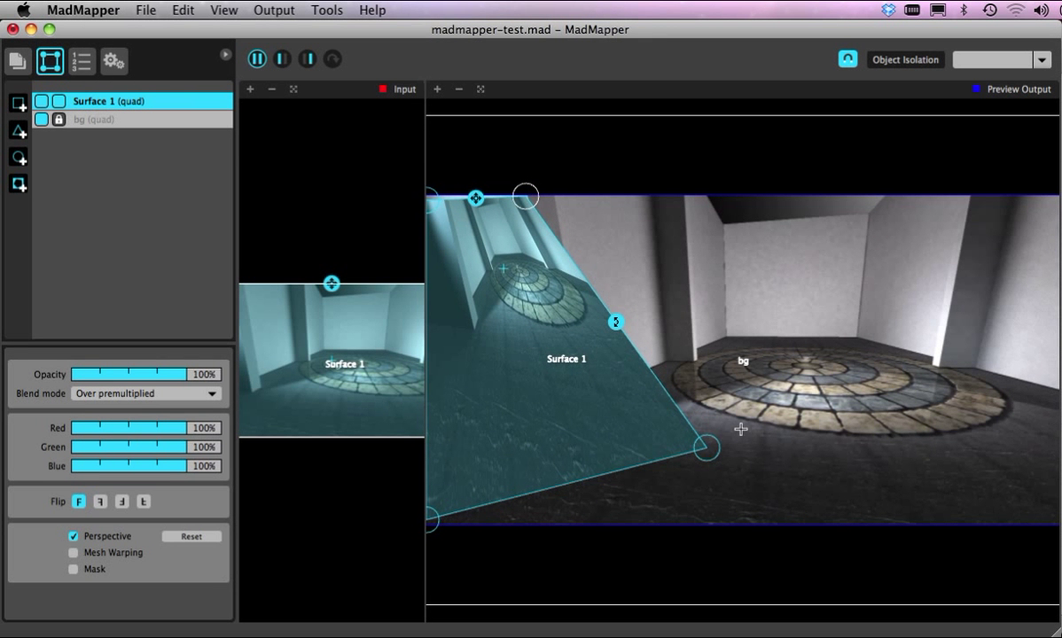
left_click_drag(705, 447, 573, 430)
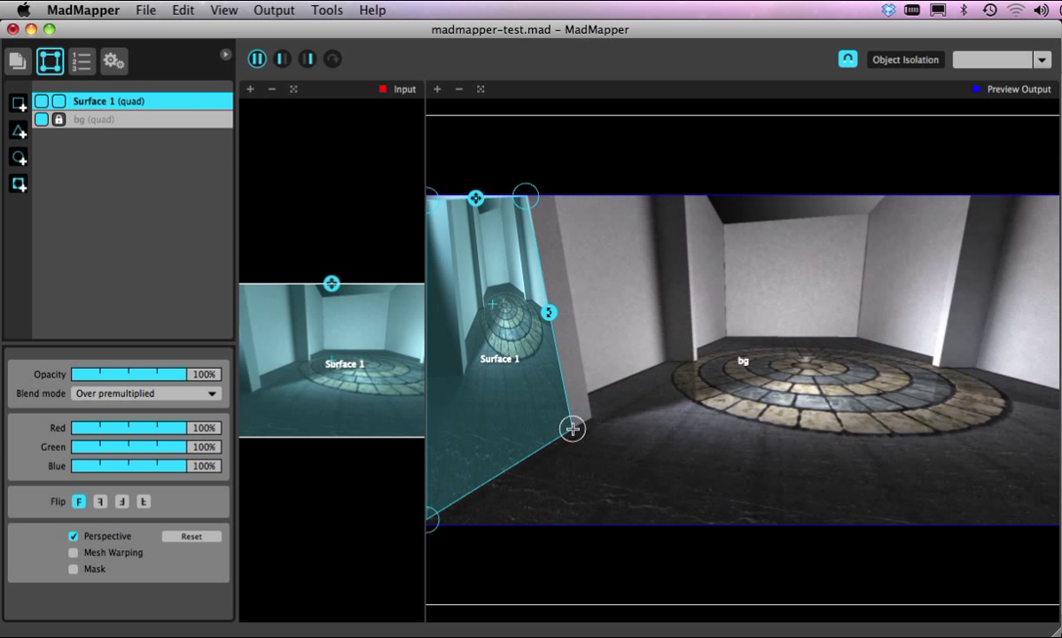
left_click_drag(429, 515, 470, 422)
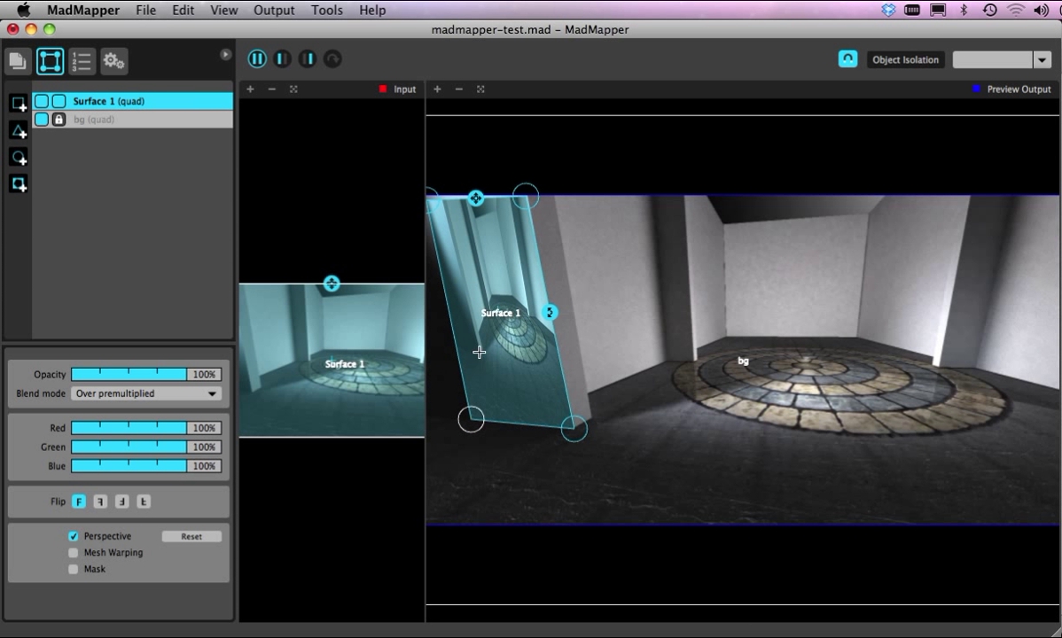
left_click_drag(434, 194, 426, 195)
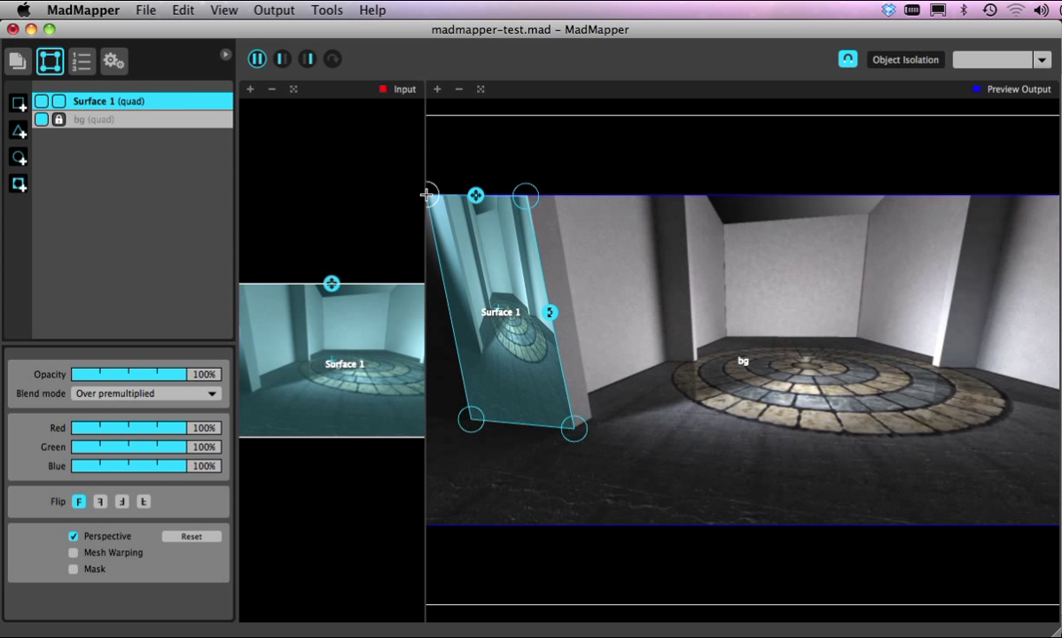
left_click_drag(571, 429, 572, 427)
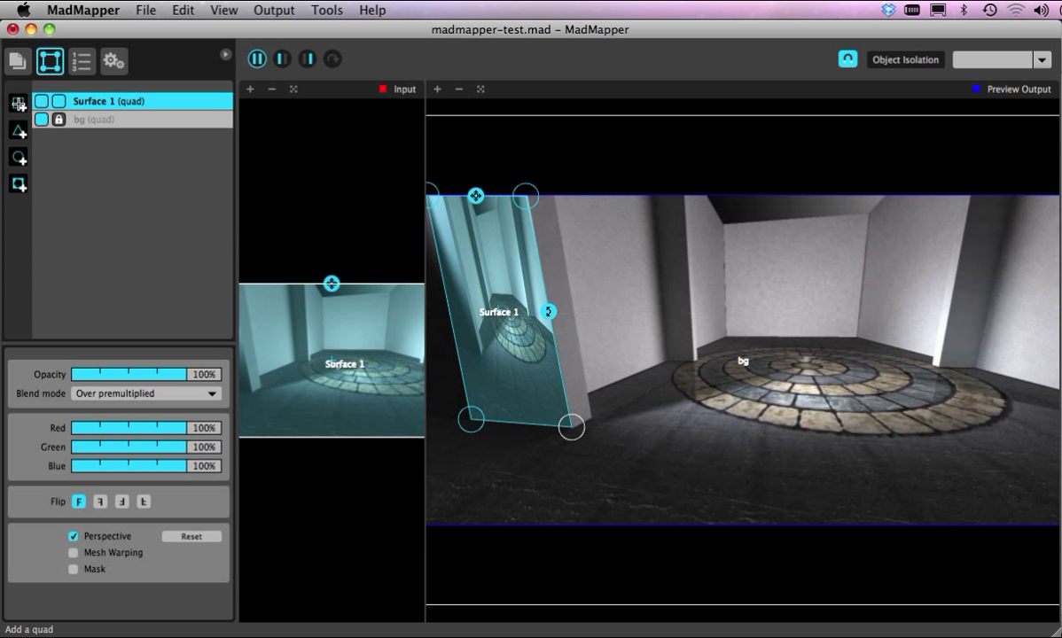
- Add a quad named Surface 2 and fit its output corners to the light wall between the leftmost wall's edge and the dark pillar
left_click(17, 103)
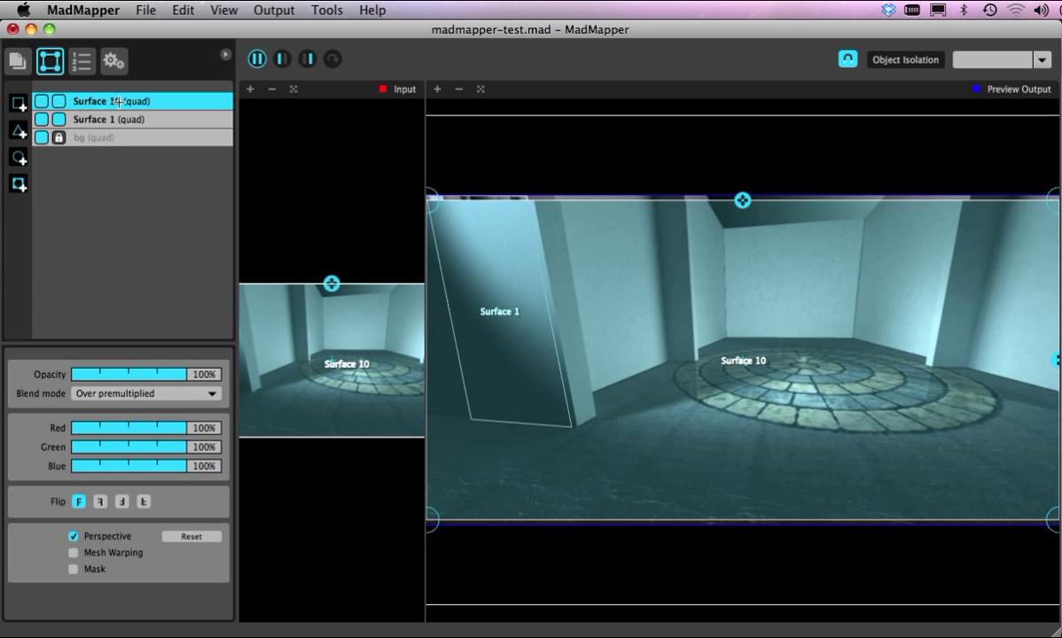
double_click(113, 102)
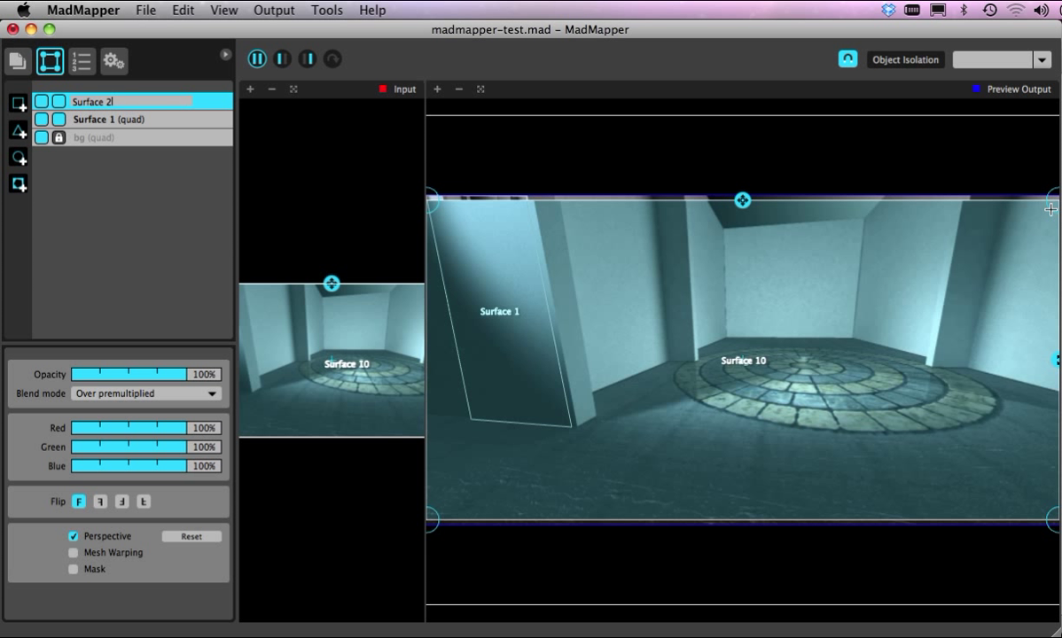
left_click_drag(1051, 202, 650, 195)
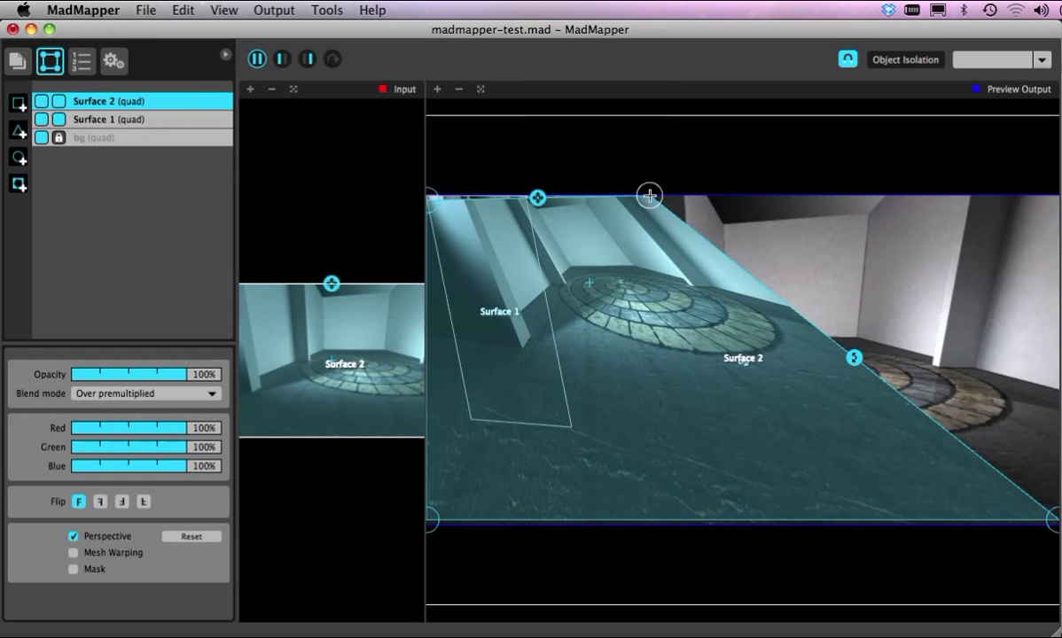
left_click_drag(1052, 518, 663, 361)
left_click_drag(428, 519, 588, 395)
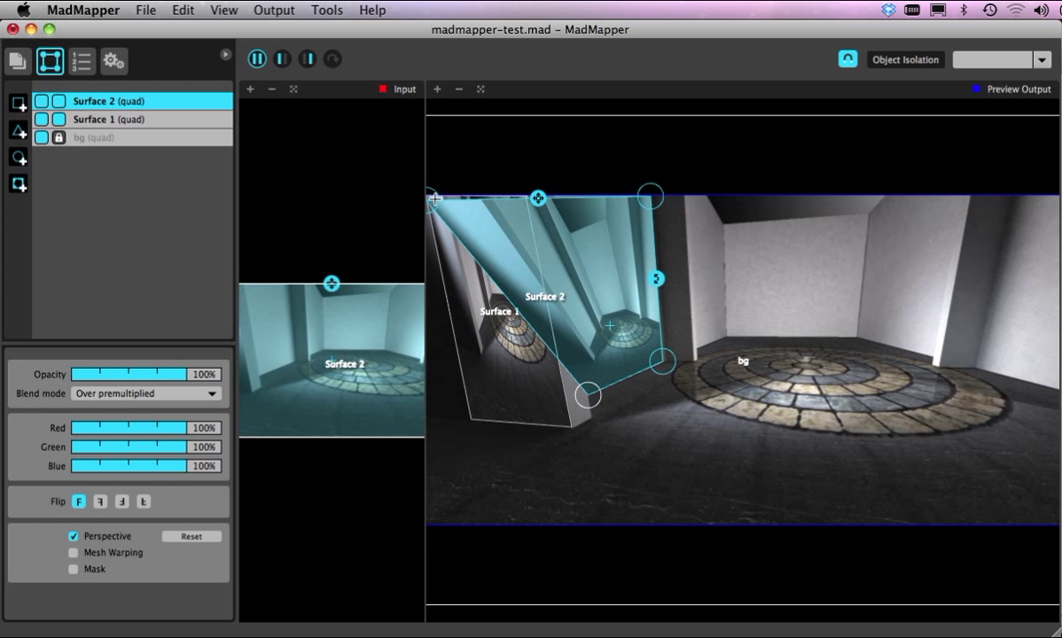
left_click_drag(434, 198, 552, 197)
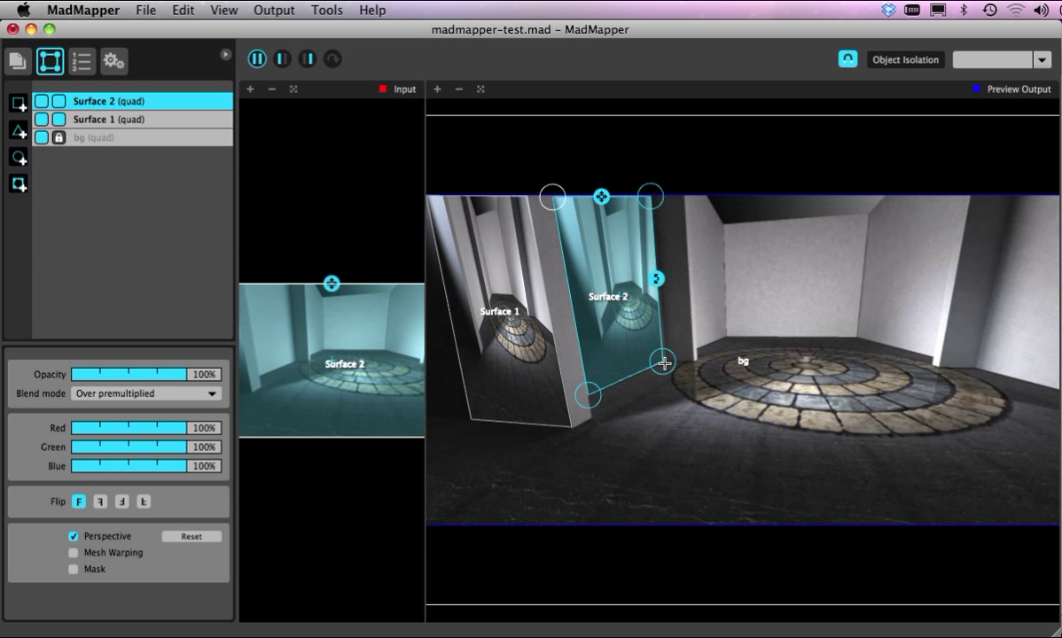
left_click_drag(661, 361, 668, 358)
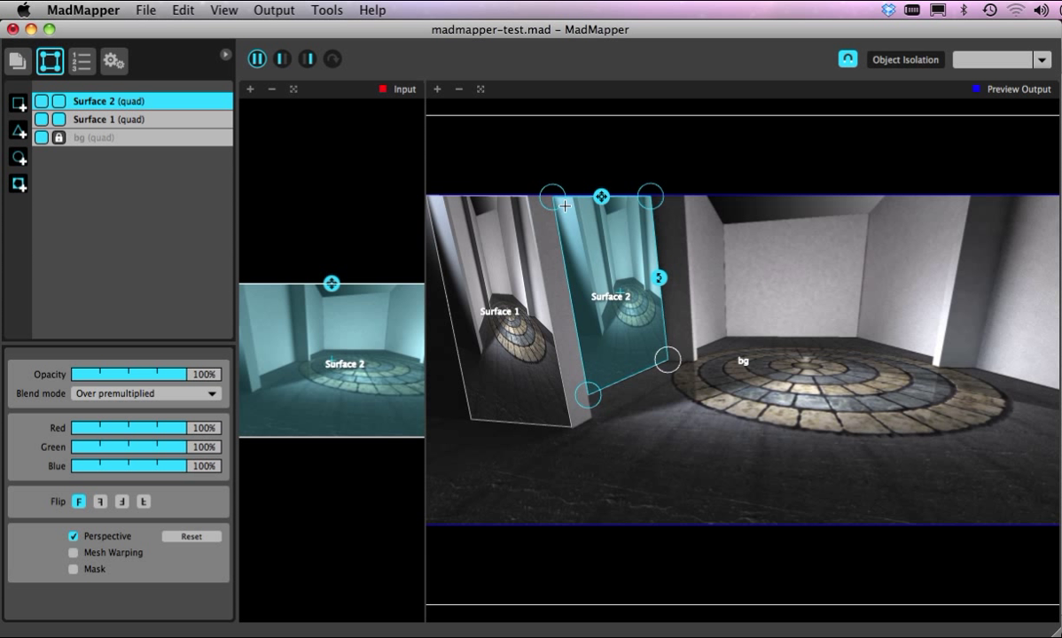
left_click_drag(553, 197, 557, 197)
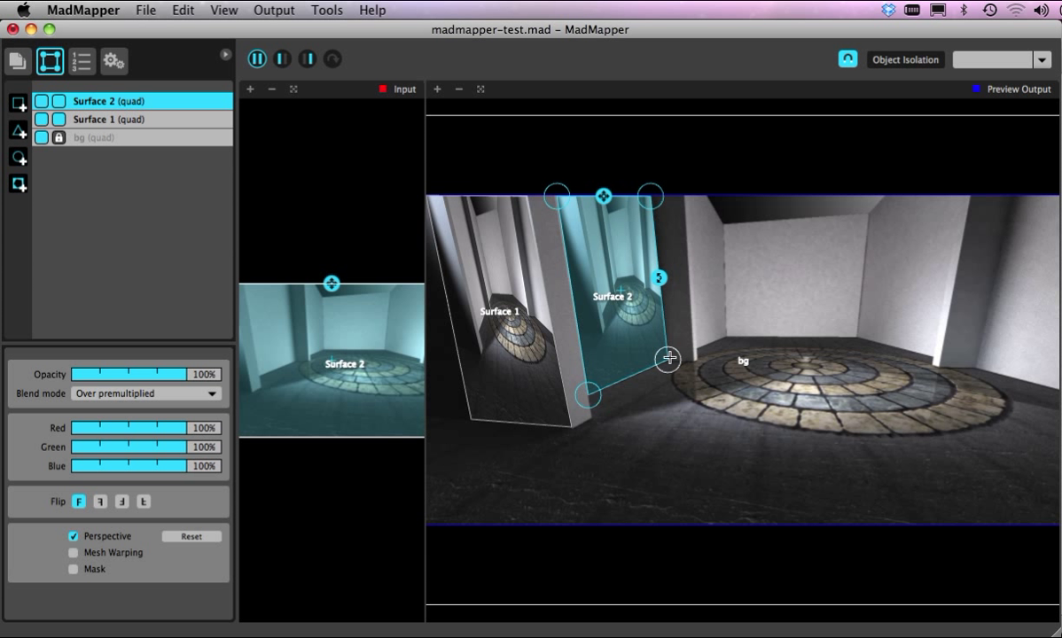
left_click_drag(669, 358, 667, 358)
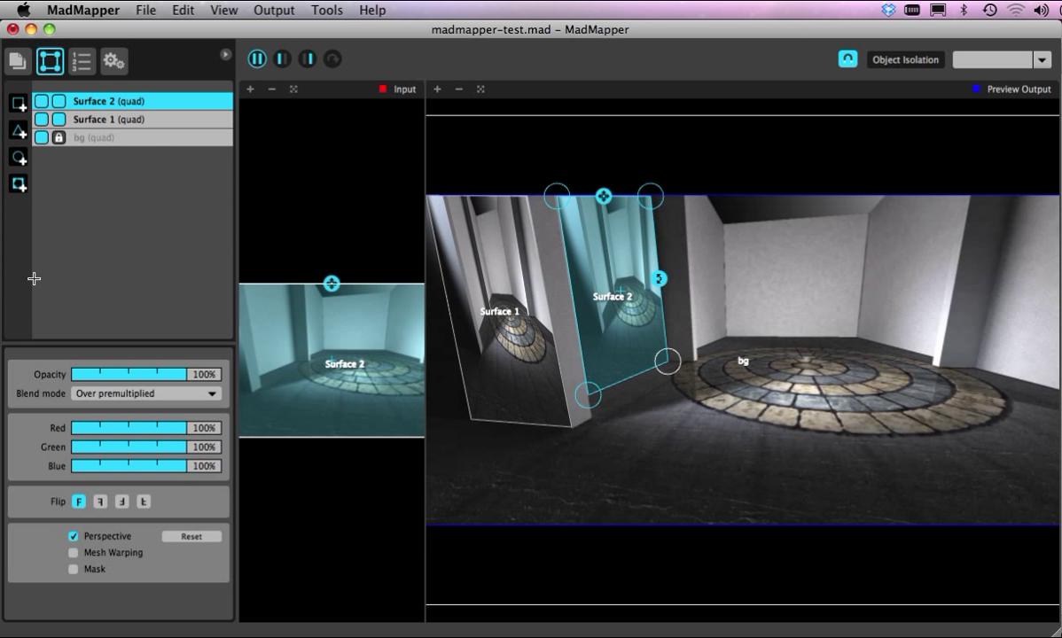
- Add another quad surface and rename it Surface 3
left_click(17, 103)
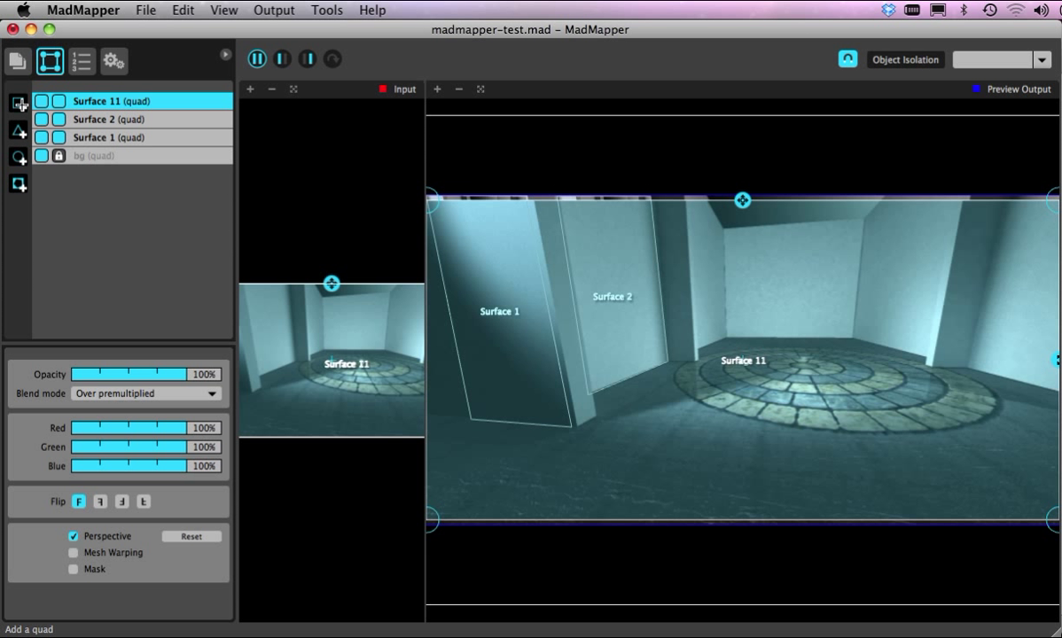
double_click(108, 101)
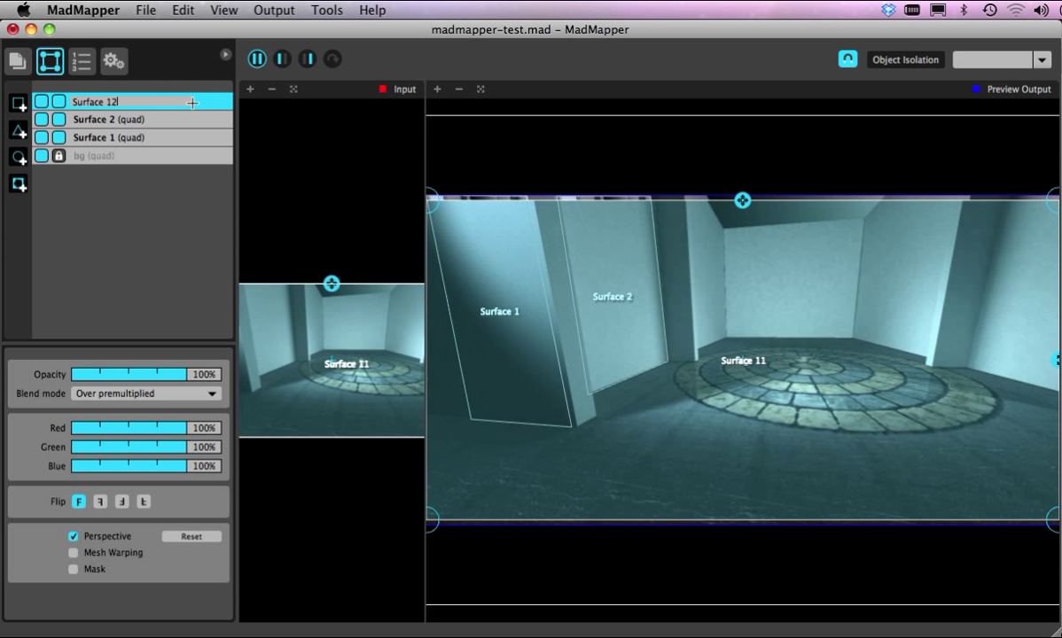
type("3")
key("BackSpace")
key("Return")
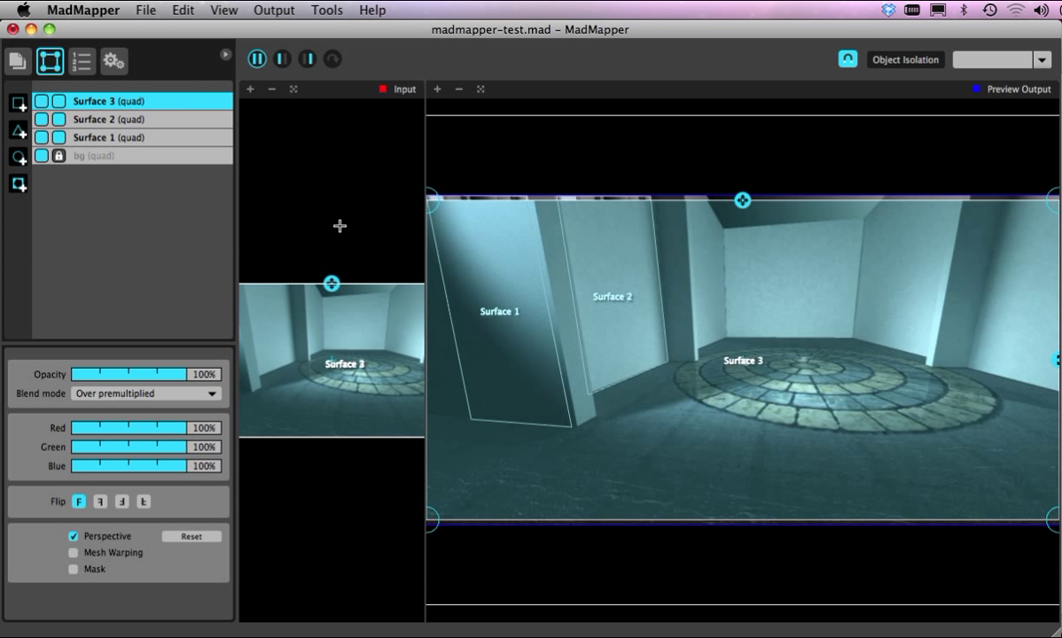
- Fit Surface 3's four output corners to the central back wall behind the circular stone floor
left_click_drag(430, 521, 658, 384)
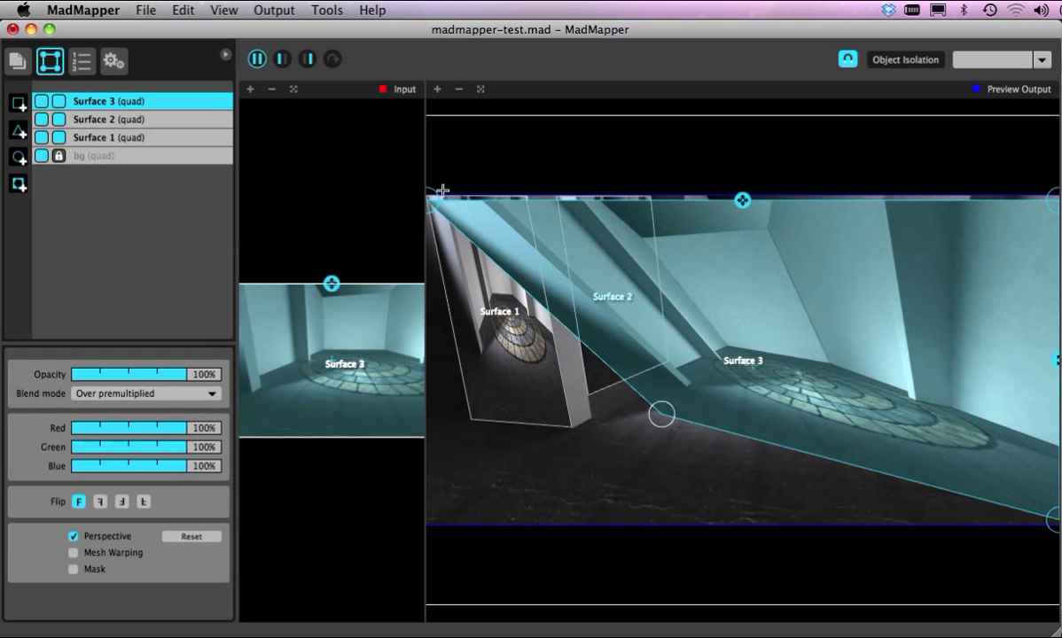
left_click_drag(432, 200, 723, 223)
left_click_drag(666, 414, 723, 334)
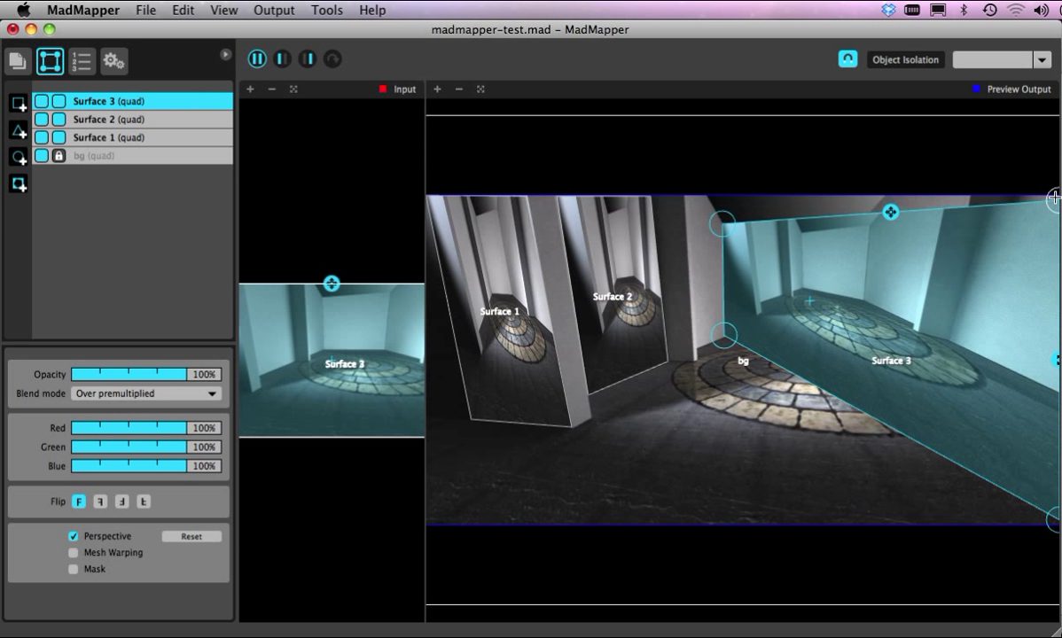
left_click_drag(1055, 204, 868, 212)
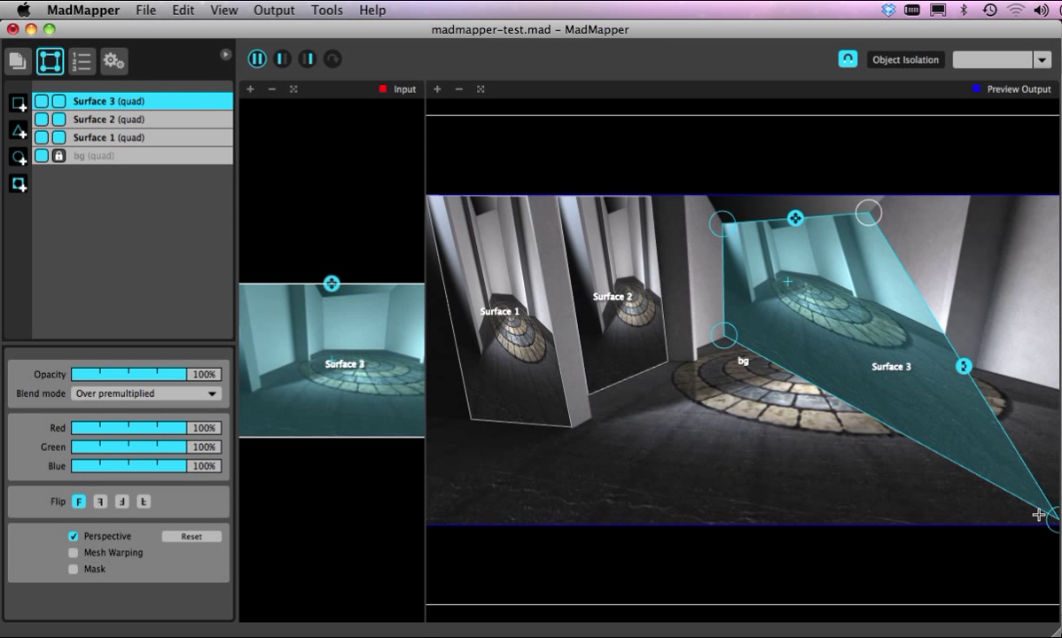
left_click_drag(1054, 519, 857, 338)
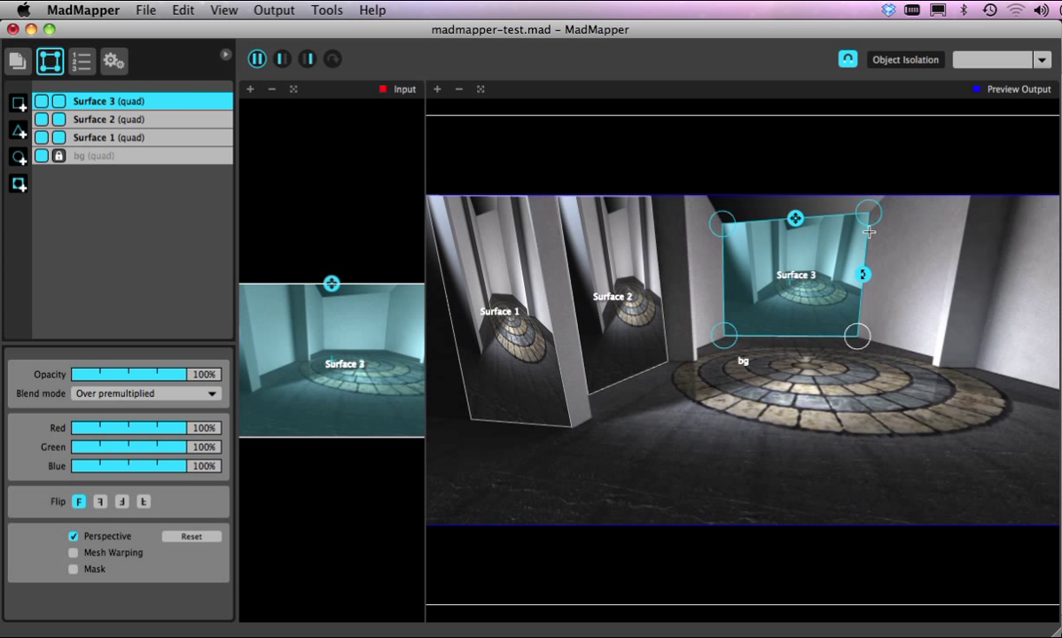
mouse_move(867, 213)
left_mouse_down()
mouse_move(865, 225)
mouse_move(868, 213)
left_mouse_up()
left_click_drag(721, 222, 723, 225)
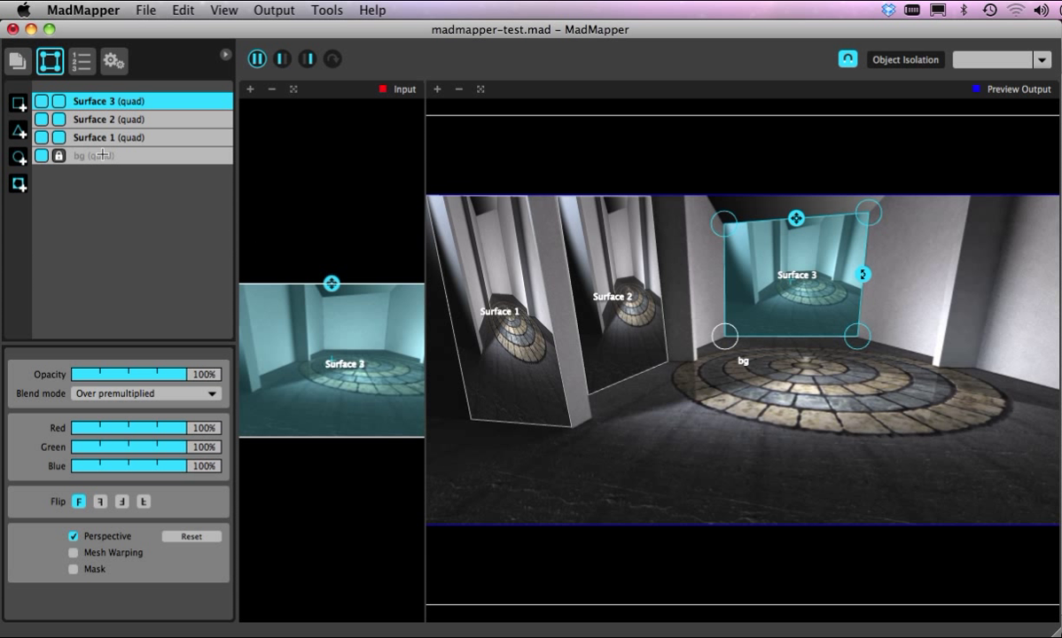
- Add another quad surface and rename it Surface 4
left_click(18, 104)
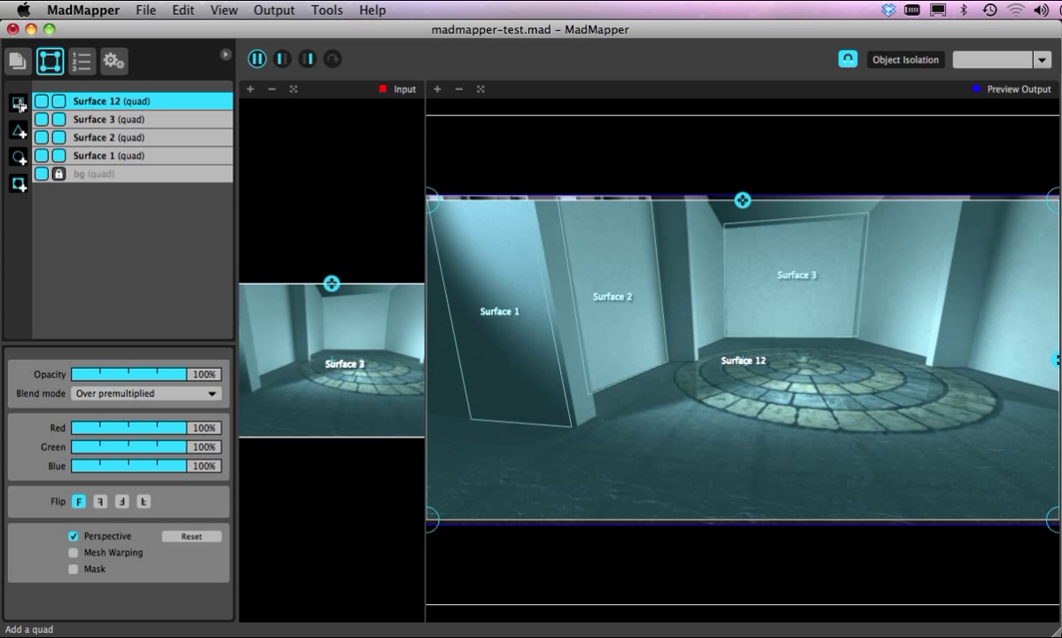
double_click(115, 101)
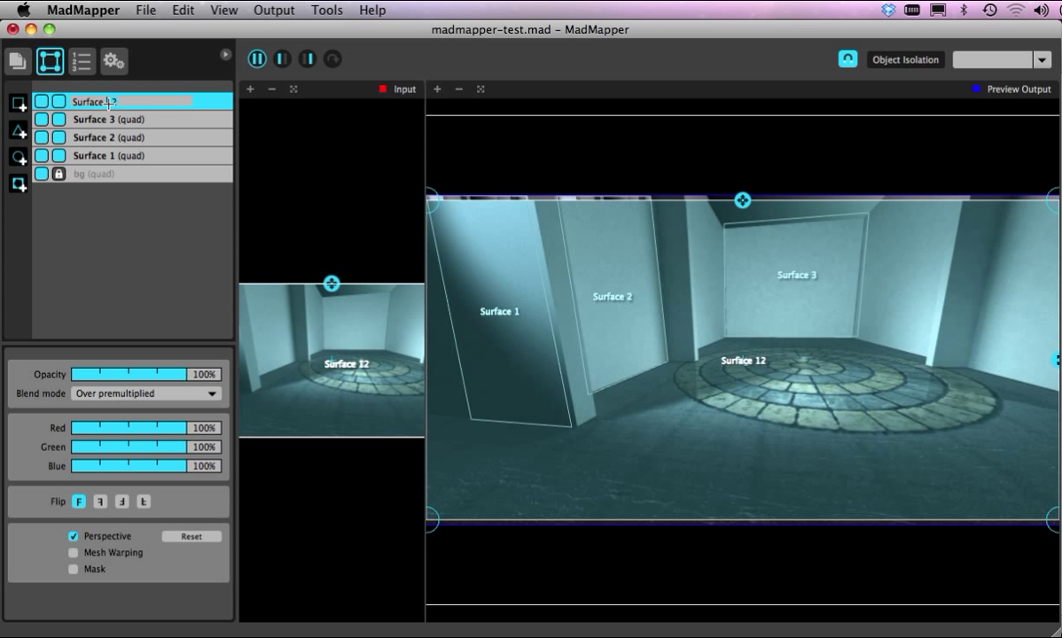
key("BackSpace")
type("4")
key("BackSpace")
key("BackSpace")
key("Return")
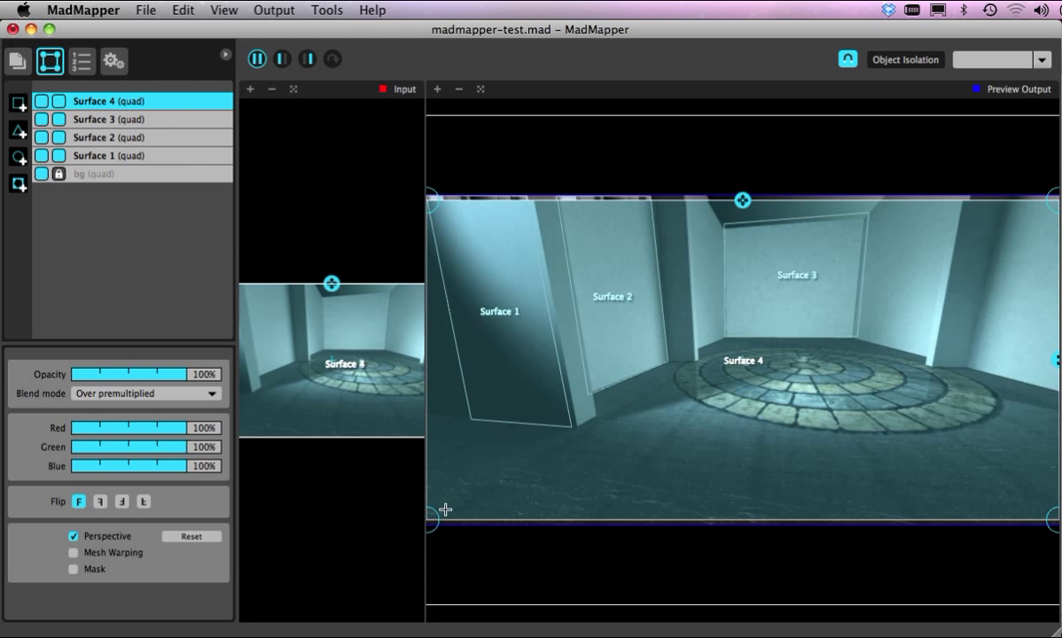
- Fit Surface 4's output corners to the narrow wall between the dark pillar and Surface 3, sharing Surface 3's left edge
left_click_drag(429, 199, 689, 189)
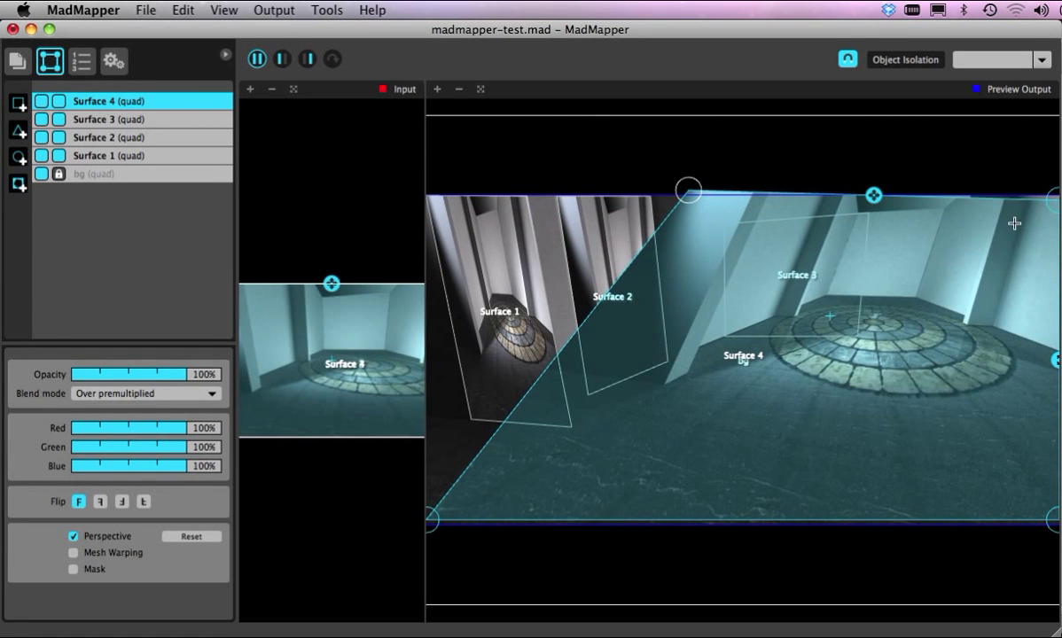
left_click_drag(1055, 202, 723, 225)
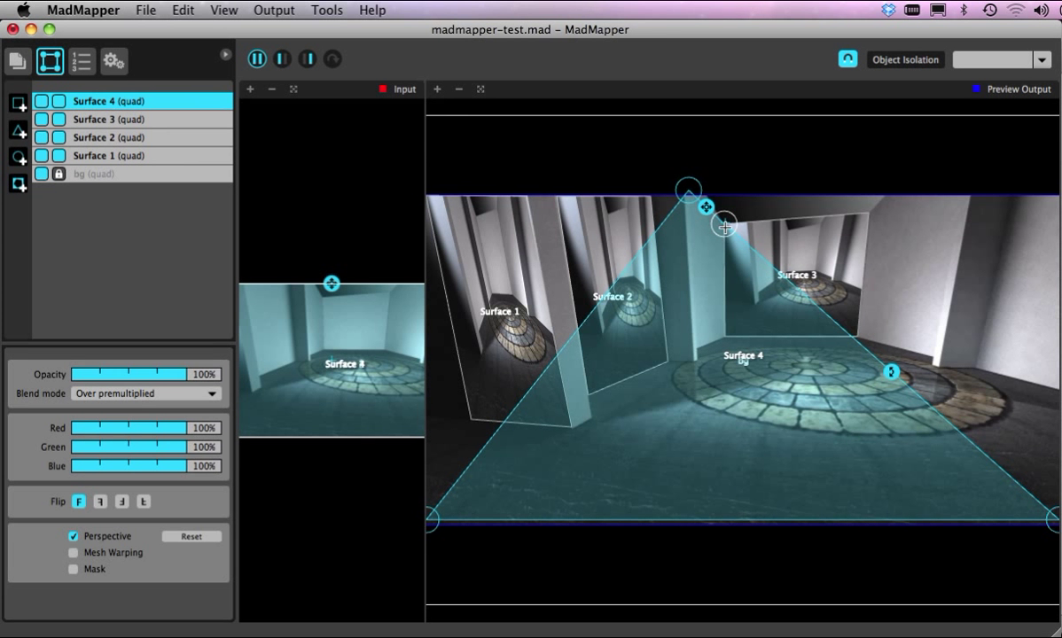
left_click_drag(1057, 524, 724, 336)
left_click_drag(429, 520, 697, 351)
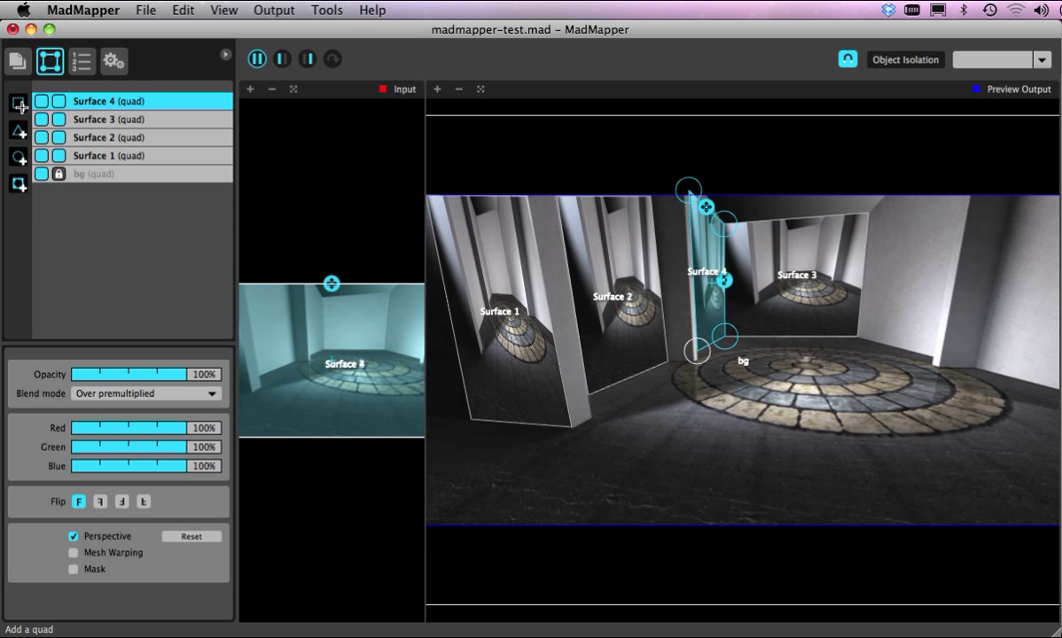
- Add another quad surface and rename it Surface 5
left_click(18, 103)
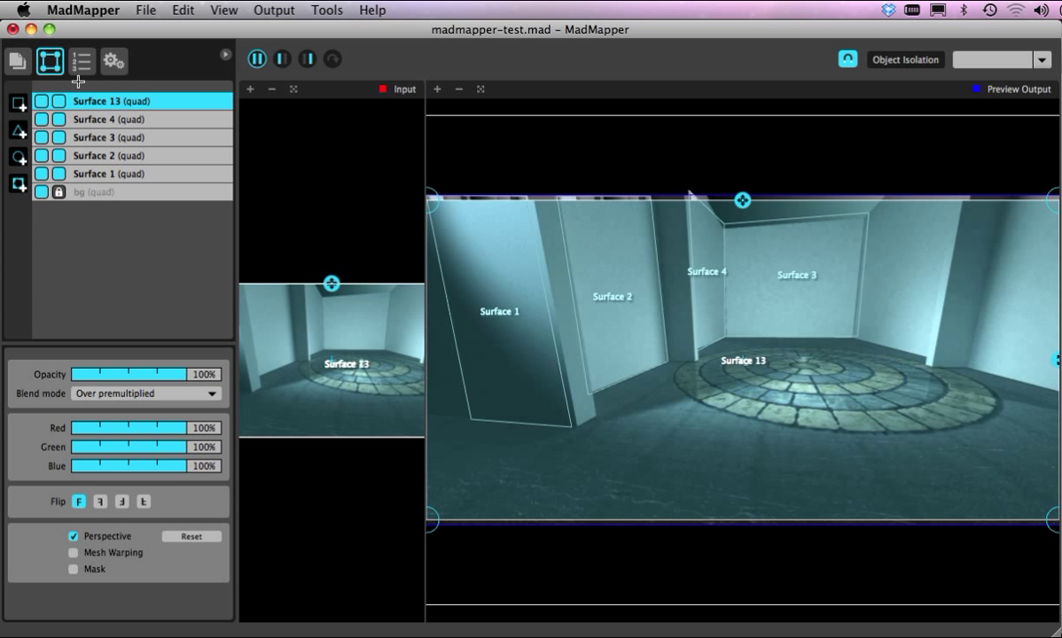
double_click(114, 102)
type("15")
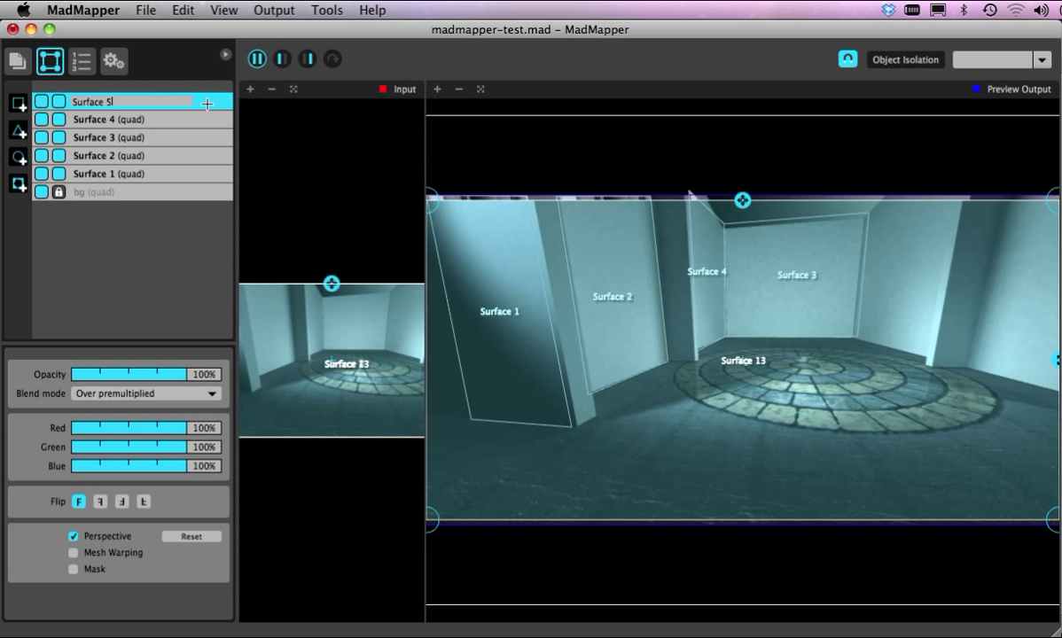
key("Return")
- Fit Surface 5's output corners to the wall between Surface 3 and the bright pillar edge, extending its upper outer corner above the image
left_click(437, 207)
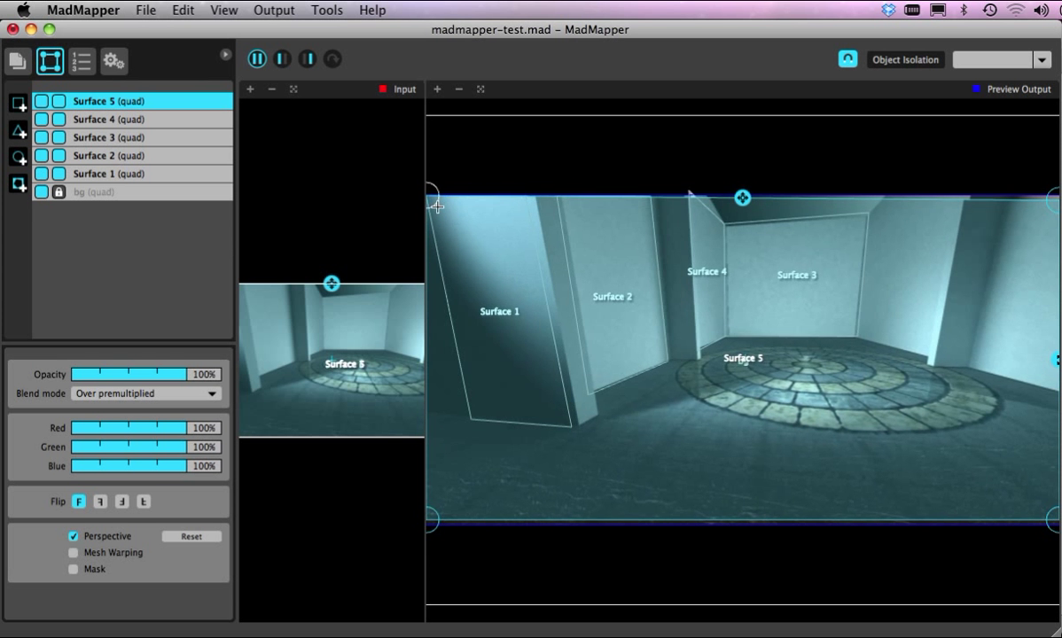
left_click_drag(437, 207, 868, 216)
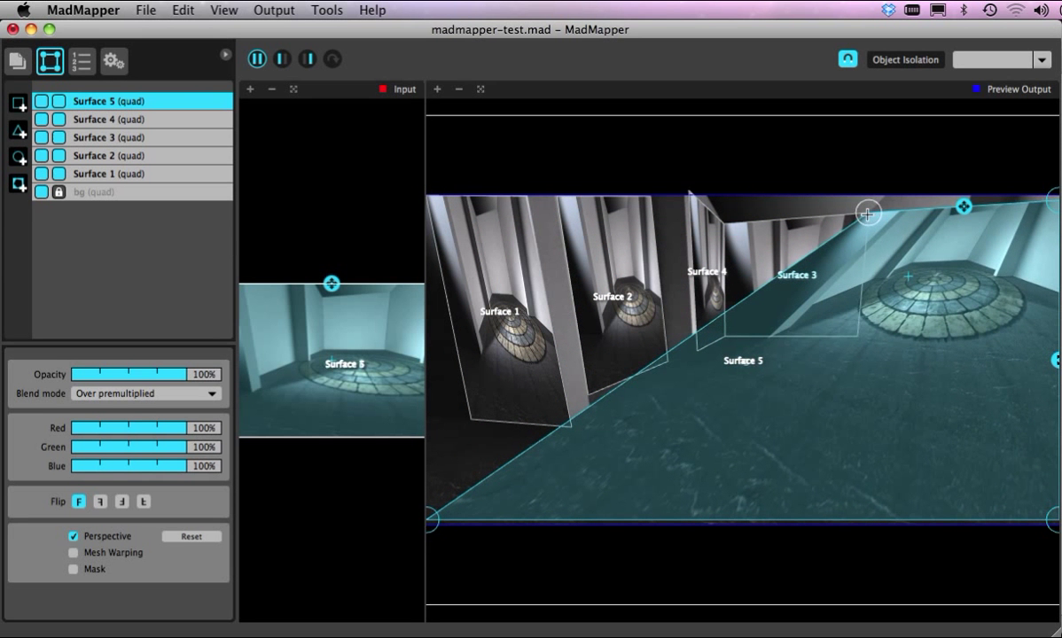
left_click_drag(432, 520, 862, 338)
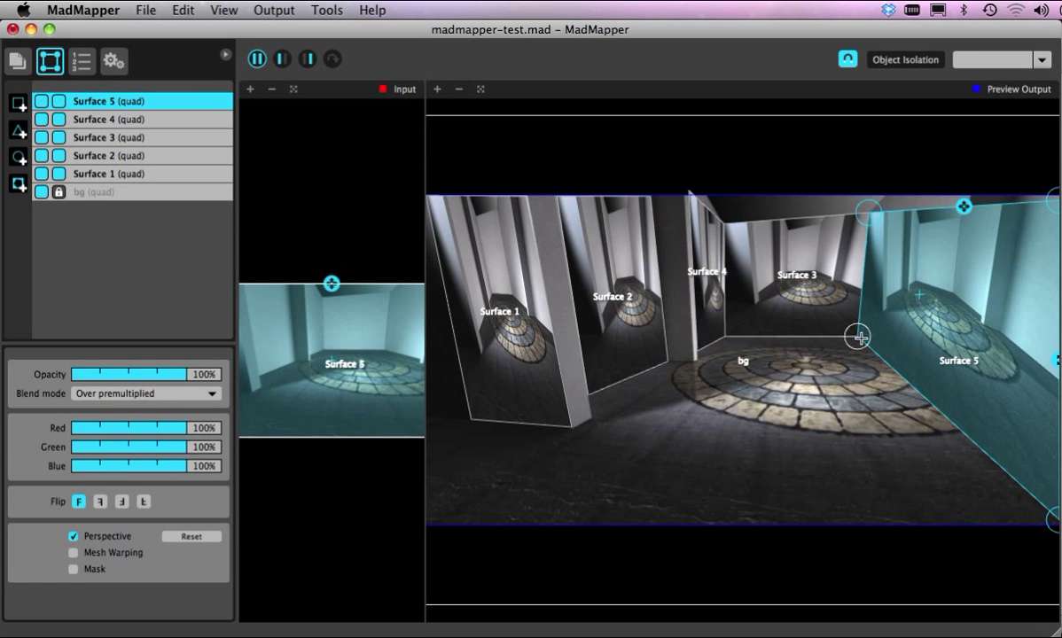
left_click_drag(1056, 521, 931, 355)
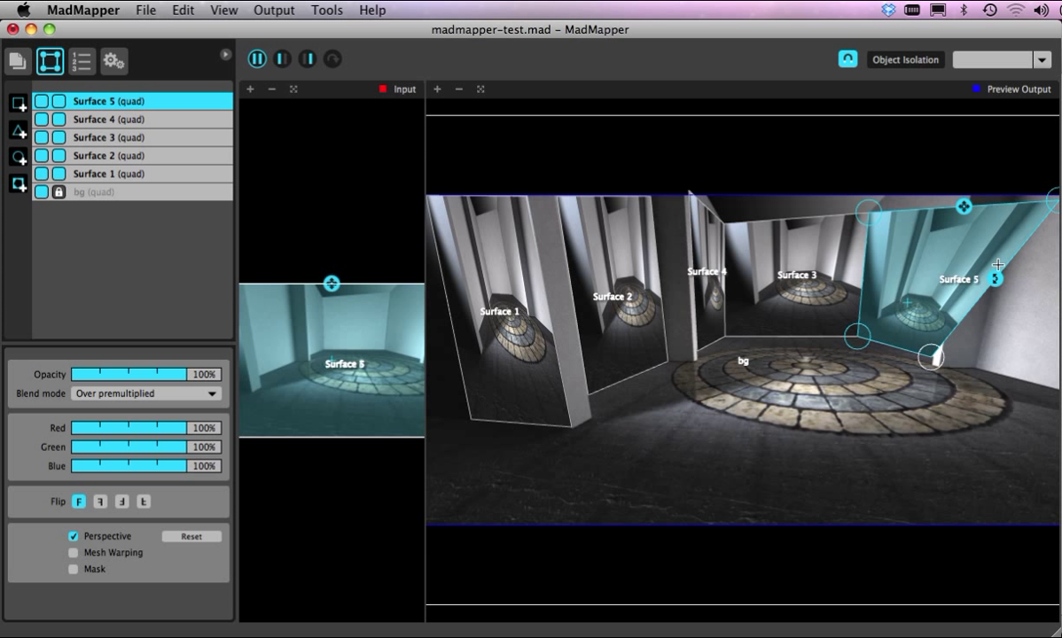
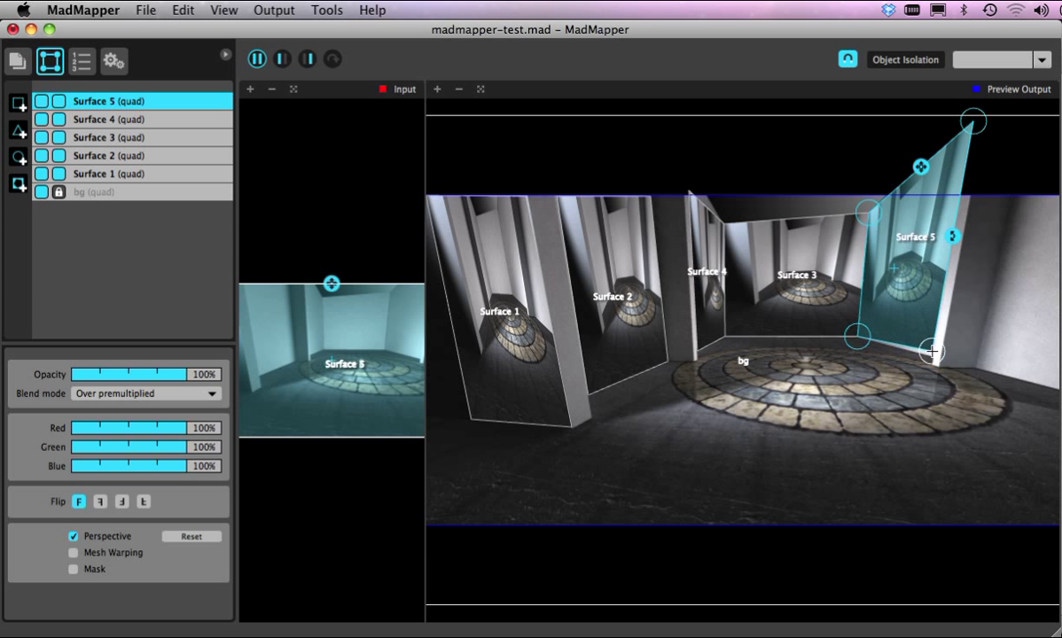
left_click_drag(931, 357, 930, 359)
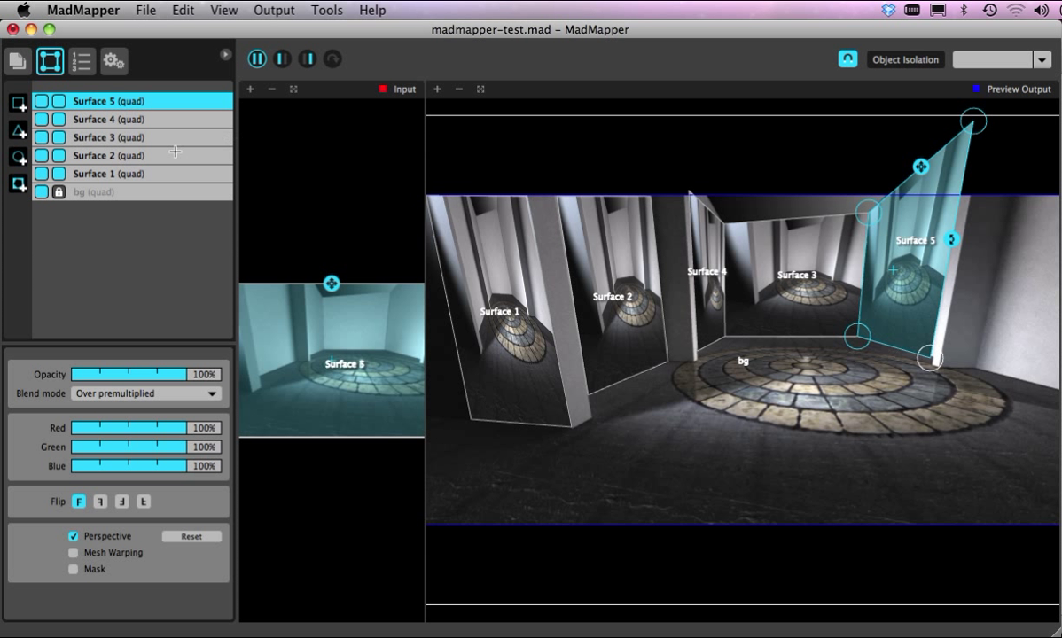
- Add another quad surface and rename it Surface 6
left_click(19, 103)
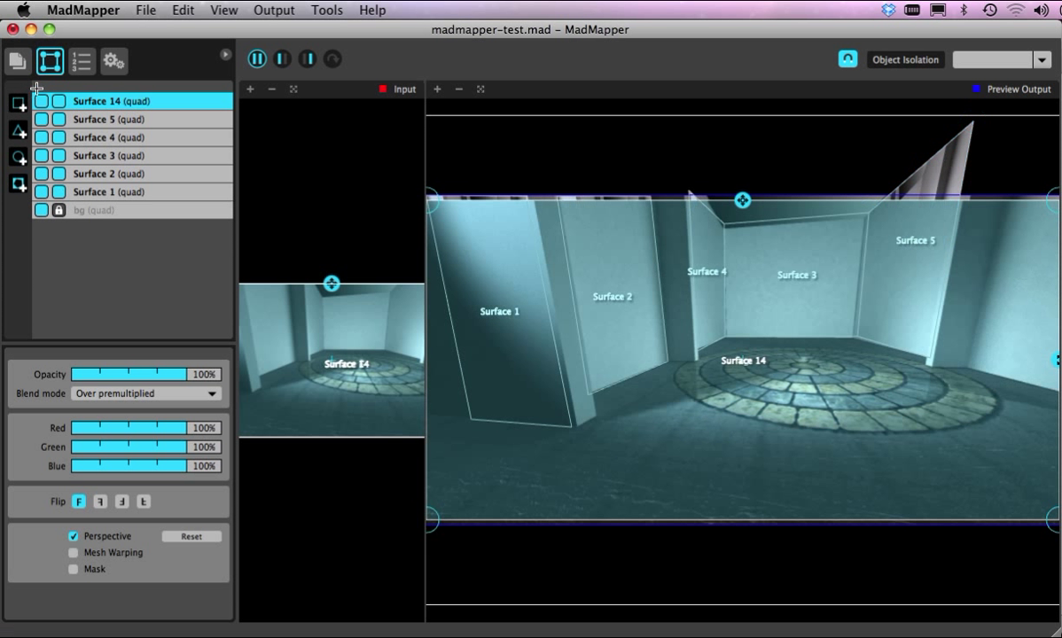
double_click(114, 101)
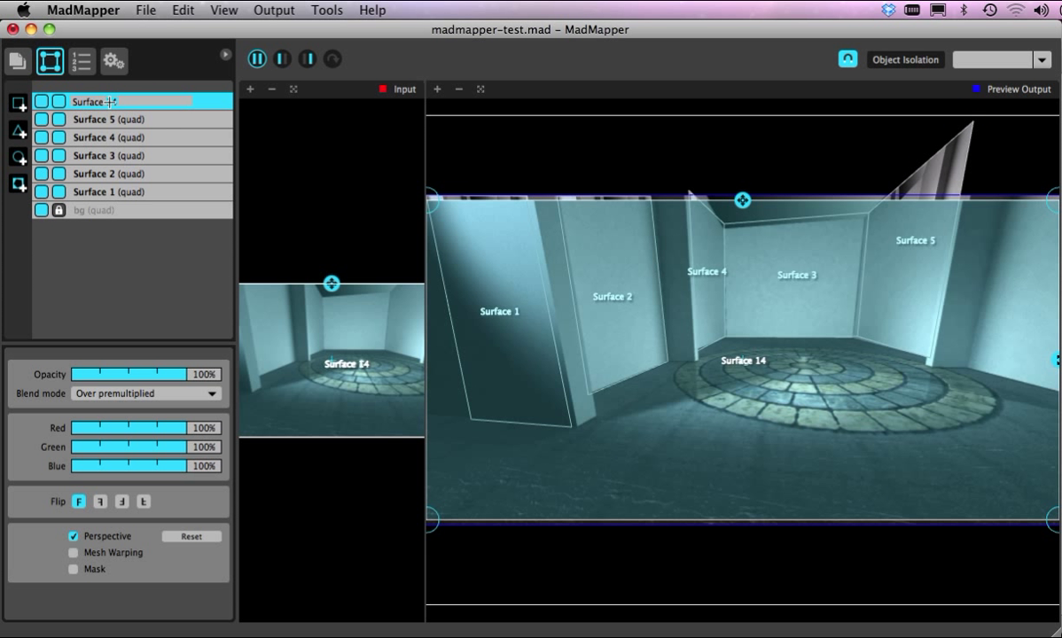
key("BackSpace")
key("BackSpace")
type("6")
key("Return")
- Fit Surface 6's output corners to the far right wall, with its upper inner corner extending above the background image
left_click_drag(432, 202, 1018, 165)
left_click_drag(430, 522, 974, 363)
left_click_drag(1053, 518, 1061, 395)
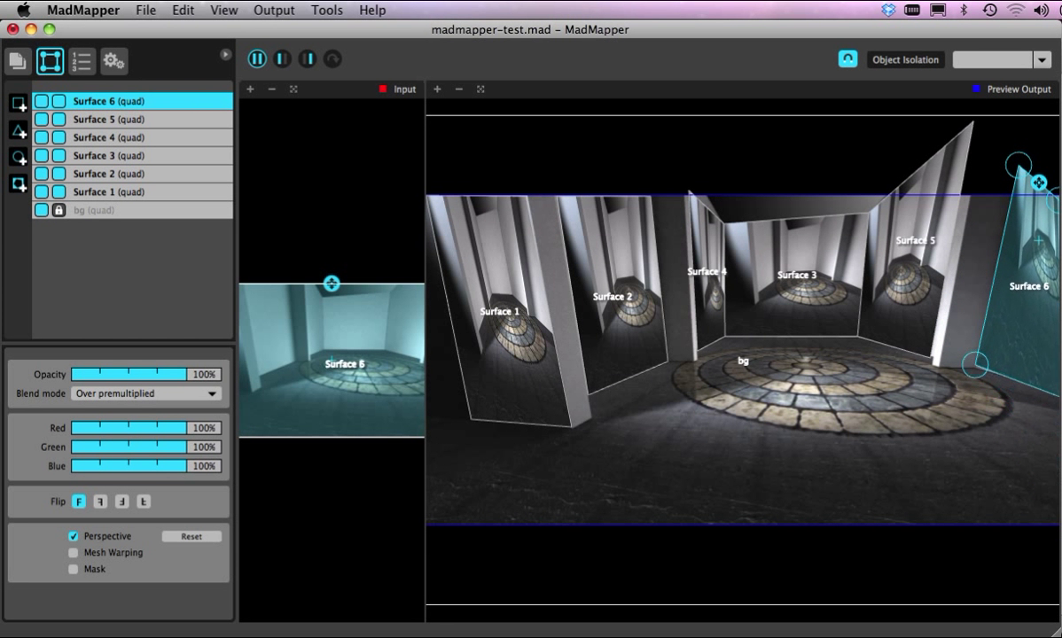
left_click_drag(979, 365, 977, 367)
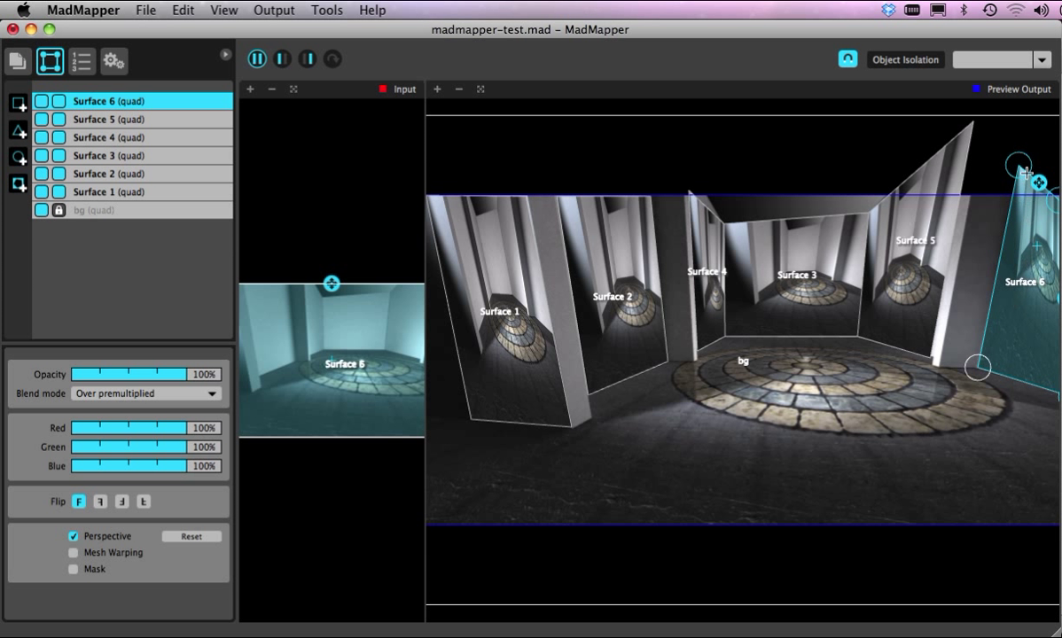
left_click_drag(1019, 165, 1018, 157)
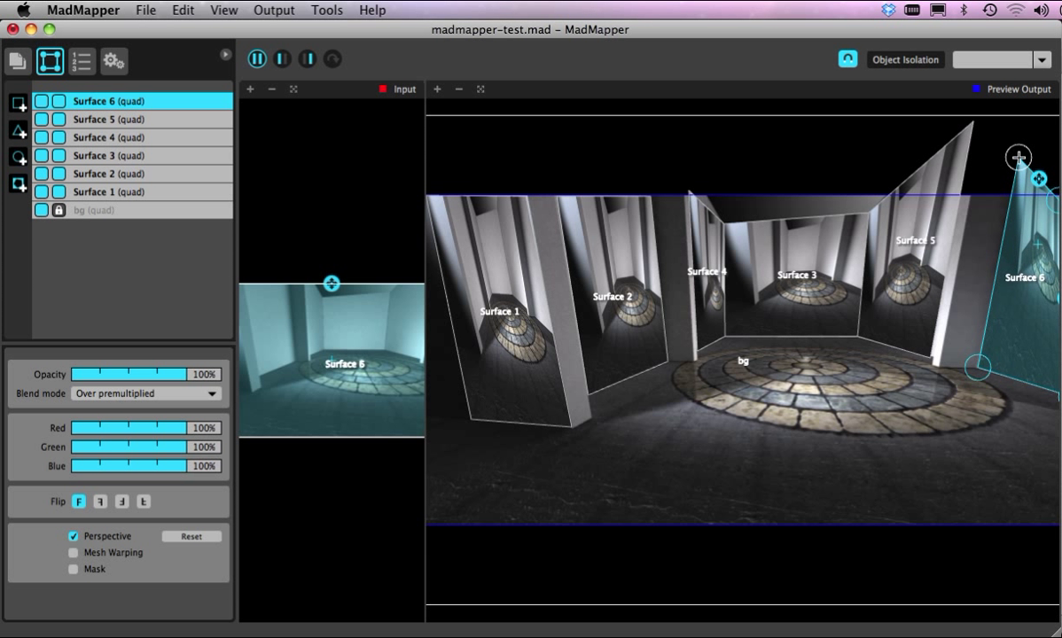
- Fine-tune Surface 5's lower right output corner and raise Surface 4's upper left corner well above the background image
left_click(927, 356)
left_click_drag(931, 358, 933, 357)
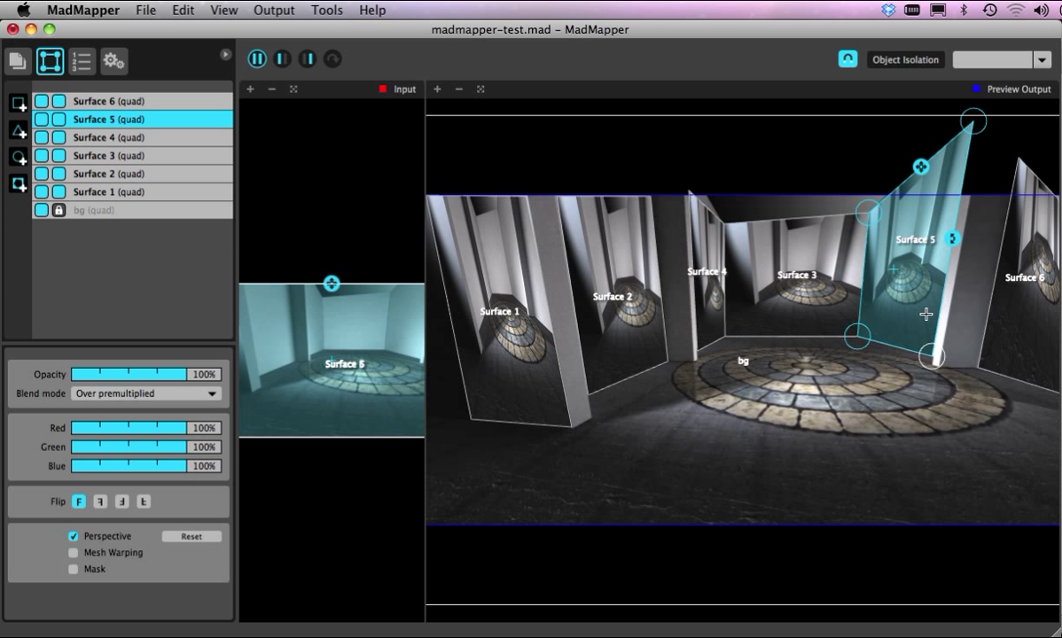
left_click(695, 202)
left_click_drag(689, 189, 688, 148)
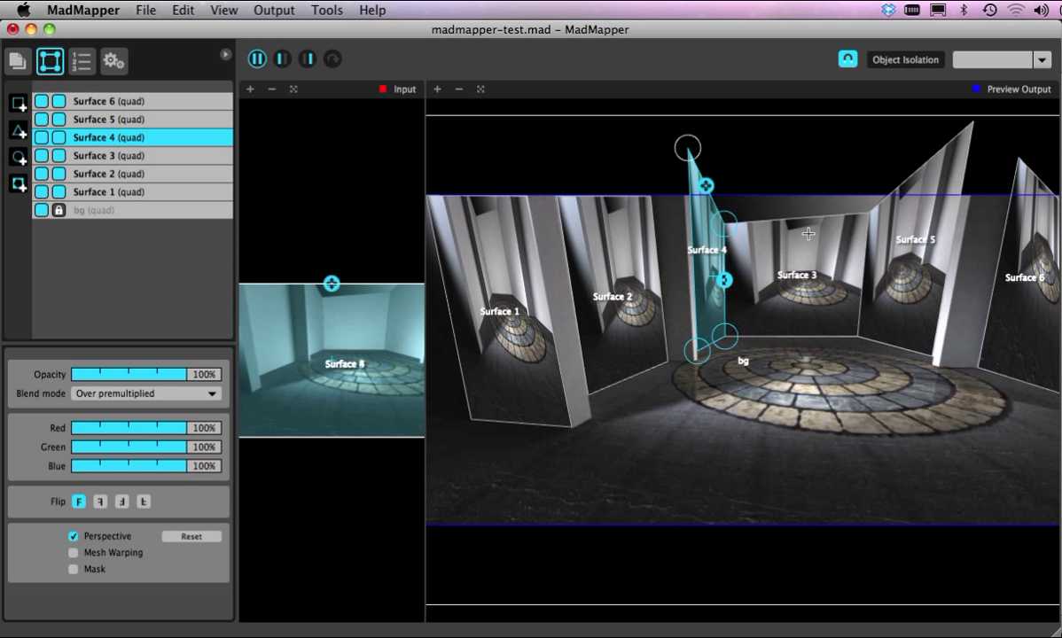
- Save the project and deselect all surfaces
left_click(144, 10)
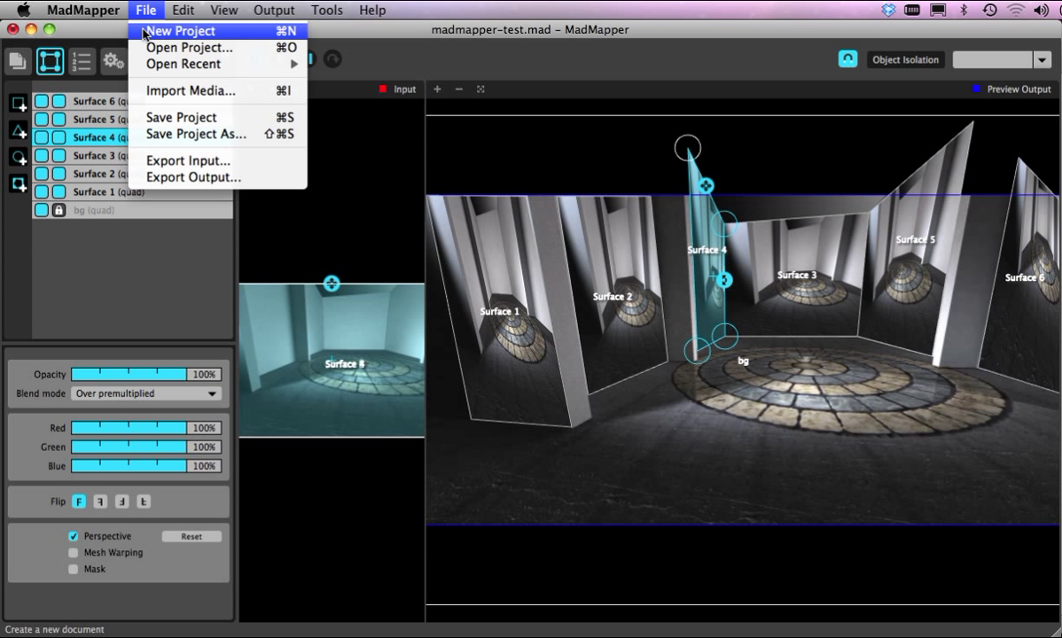
left_click(189, 122)
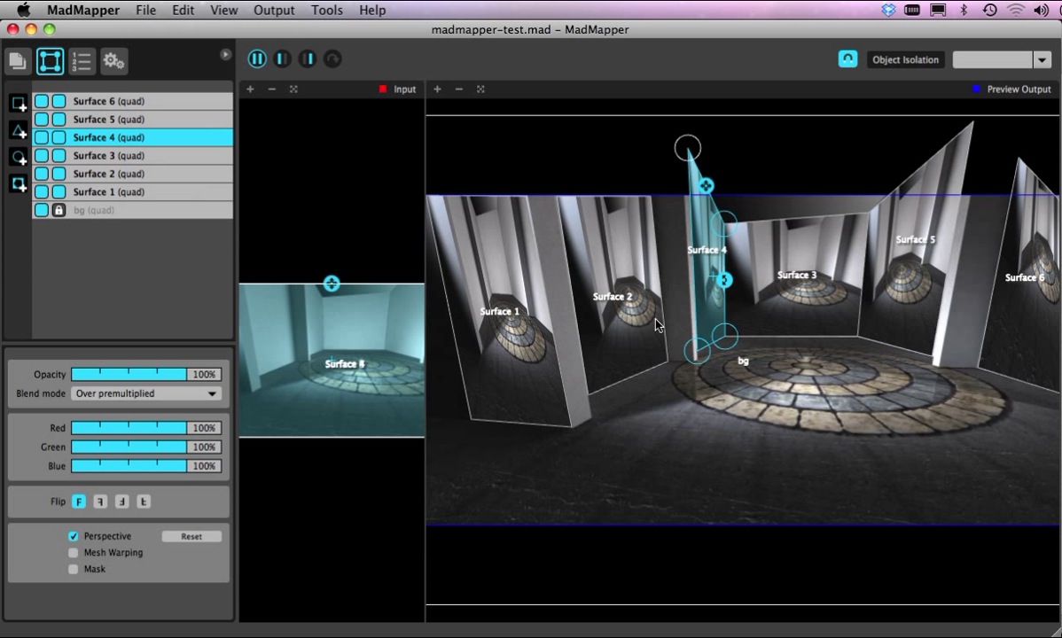
left_click(563, 143)
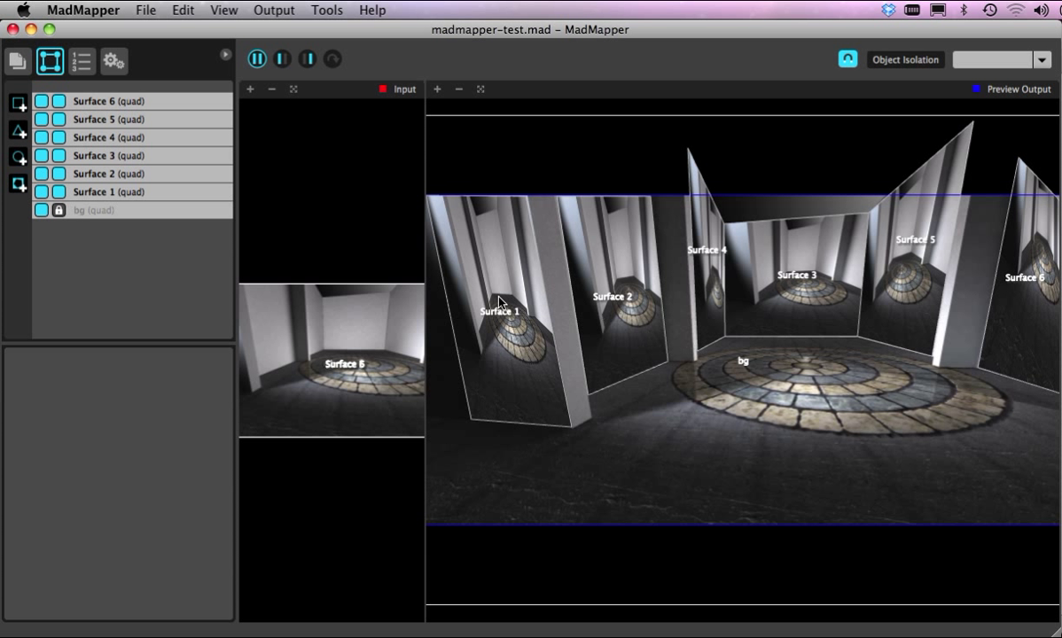
key("super+s")
- Import the movie dragon_action.mov from the Madmapper_test folder into the project media
left_click(17, 61)
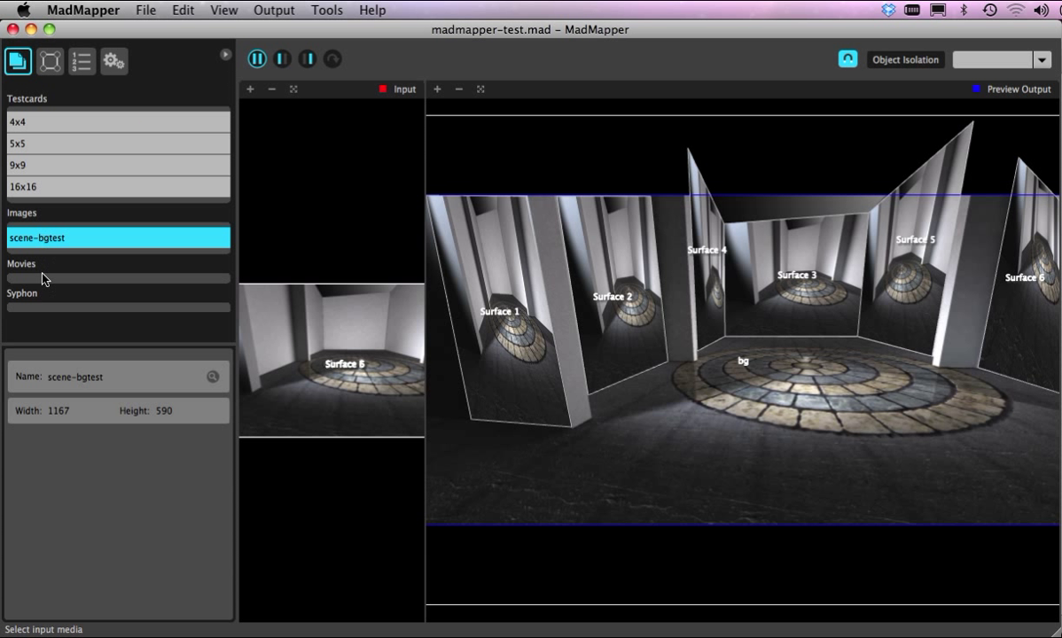
left_click(148, 12)
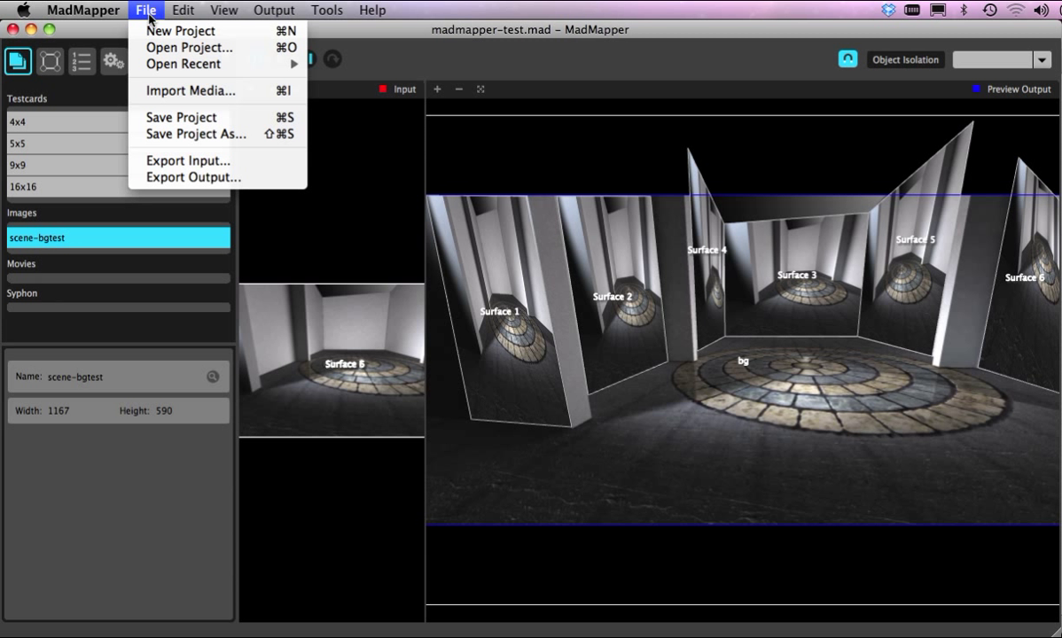
left_click(188, 91)
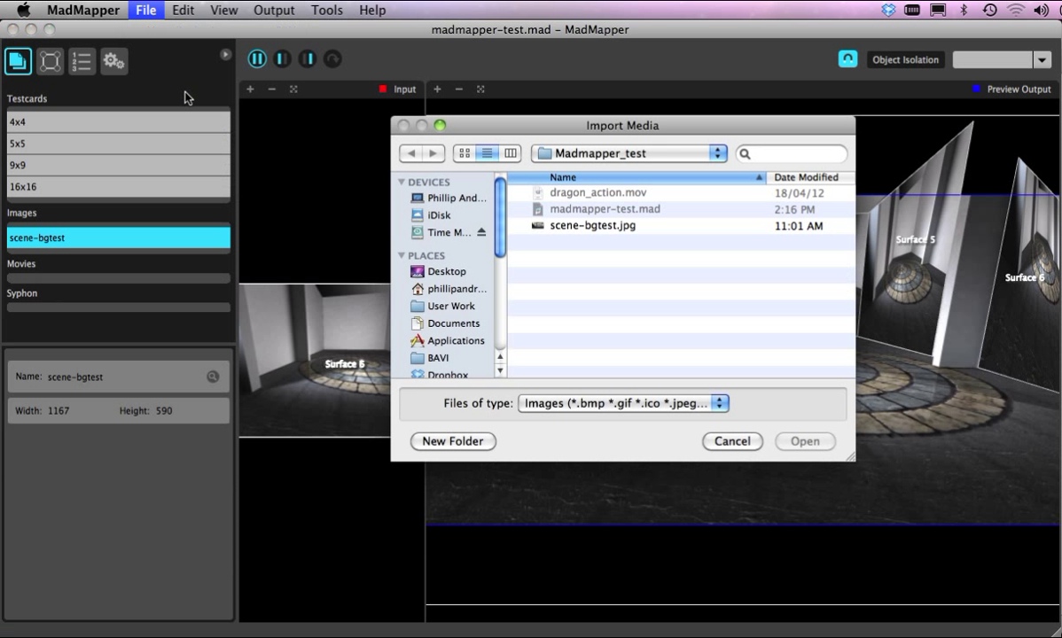
left_click(635, 405)
left_click(635, 420)
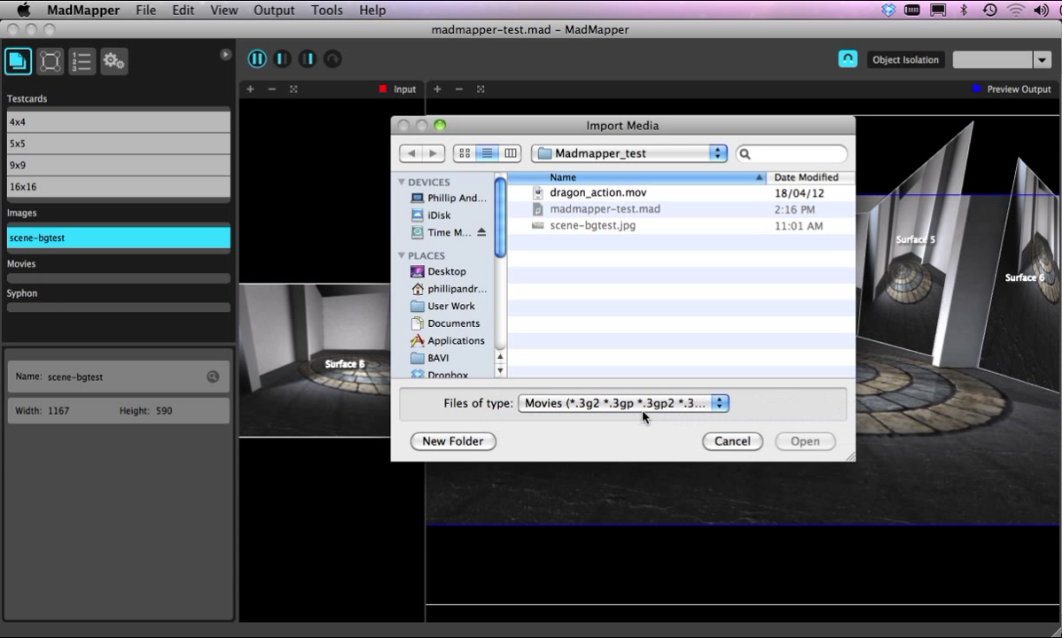
left_click(596, 193)
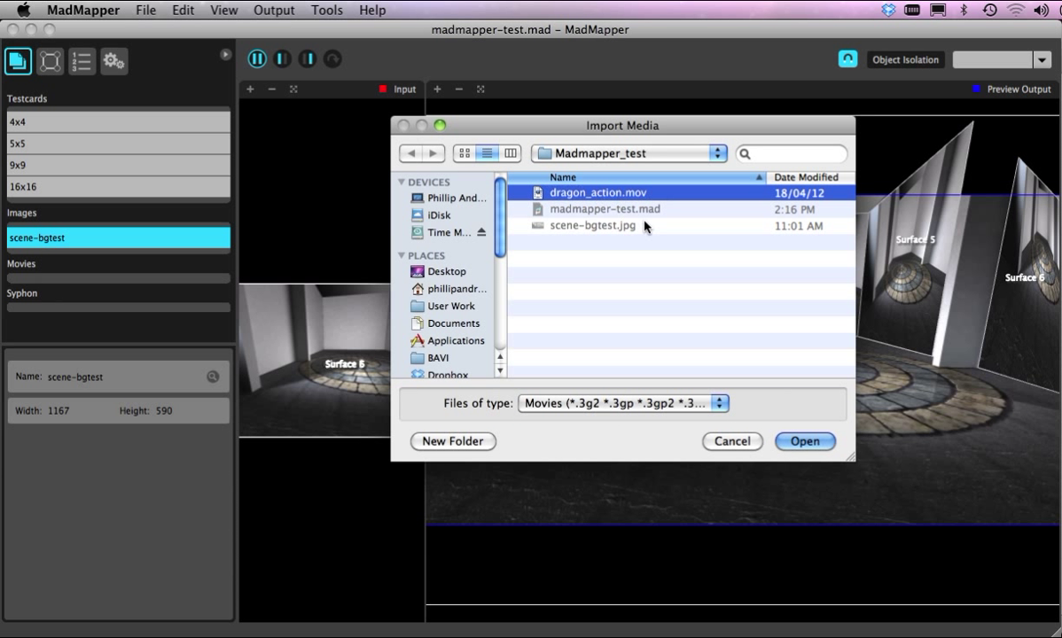
left_click(806, 441)
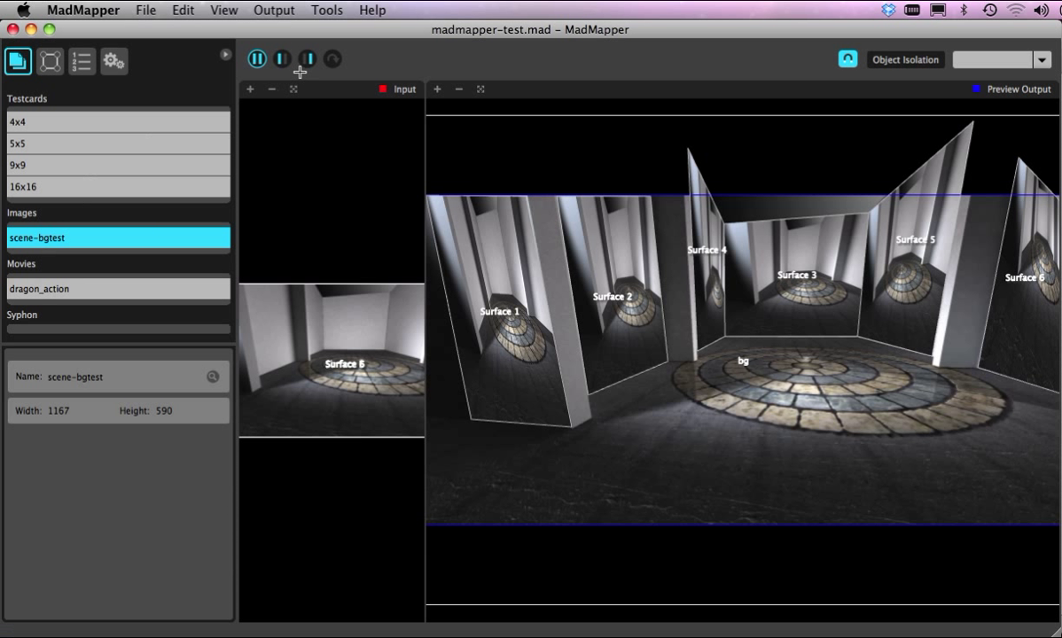
- Hide the input and preview views to inspect the whole mapping in the output window, and show them again
left_click(226, 55)
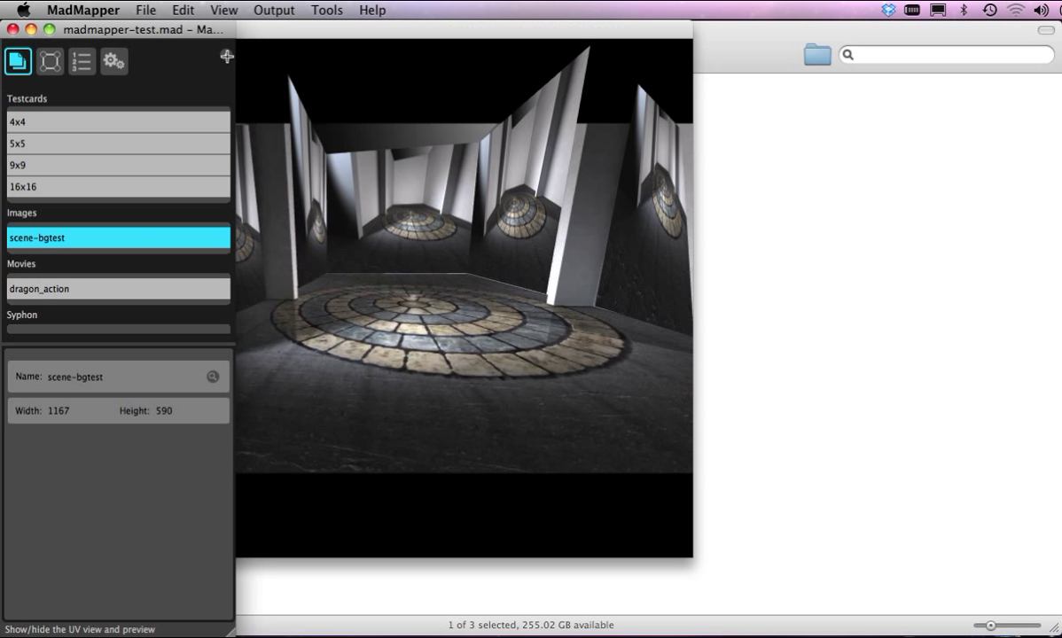
left_click_drag(395, 33, 632, 5)
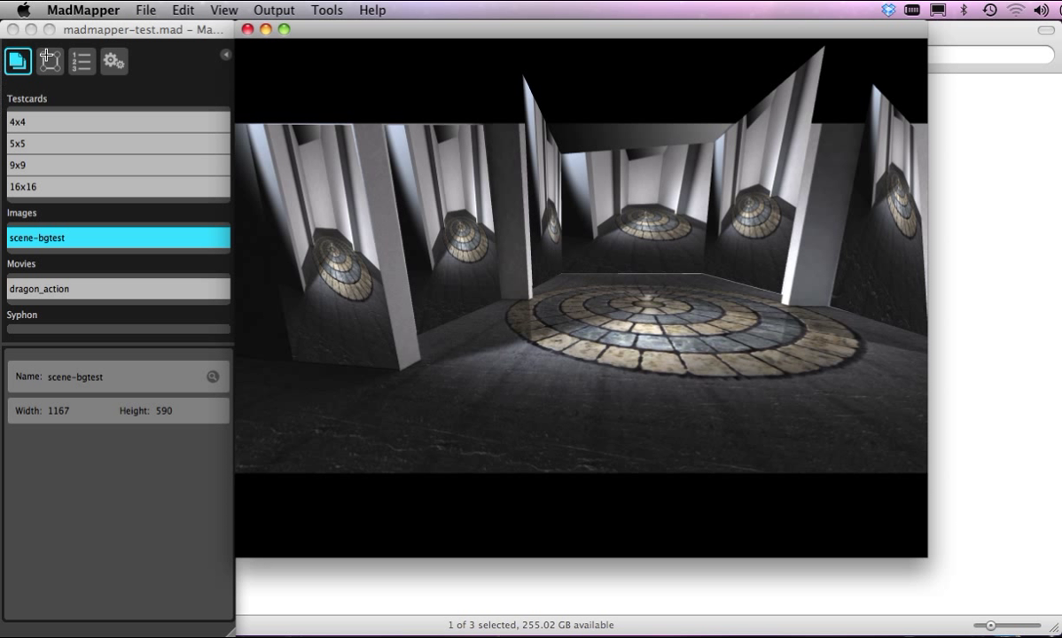
left_click(225, 55)
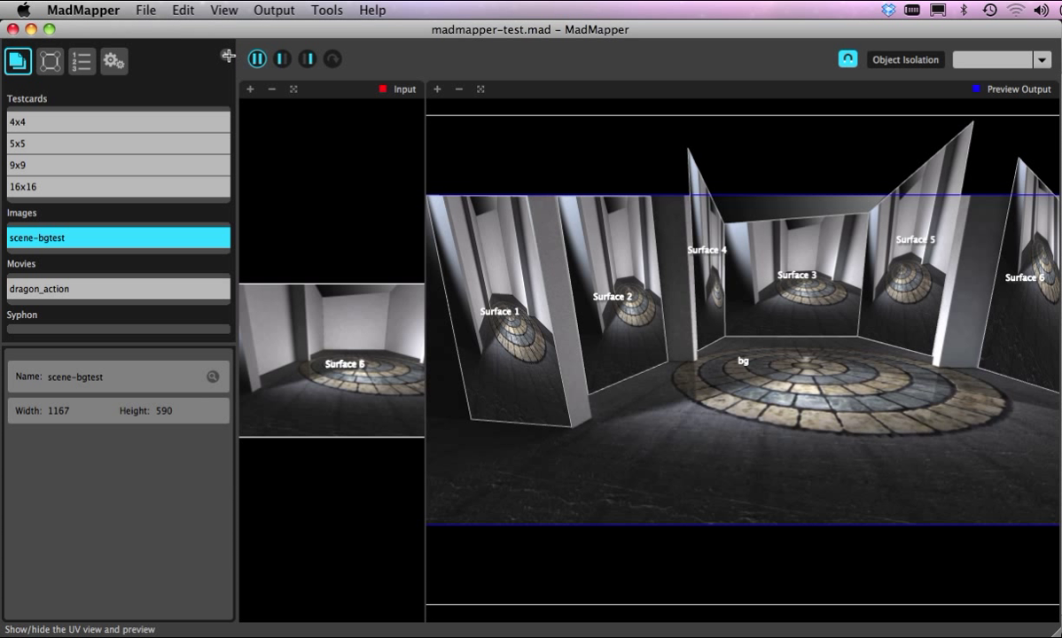
- Use the dragon_action movie as input media and crop Surface 1's input area to a small region over the dragon near the centre
left_click(52, 288)
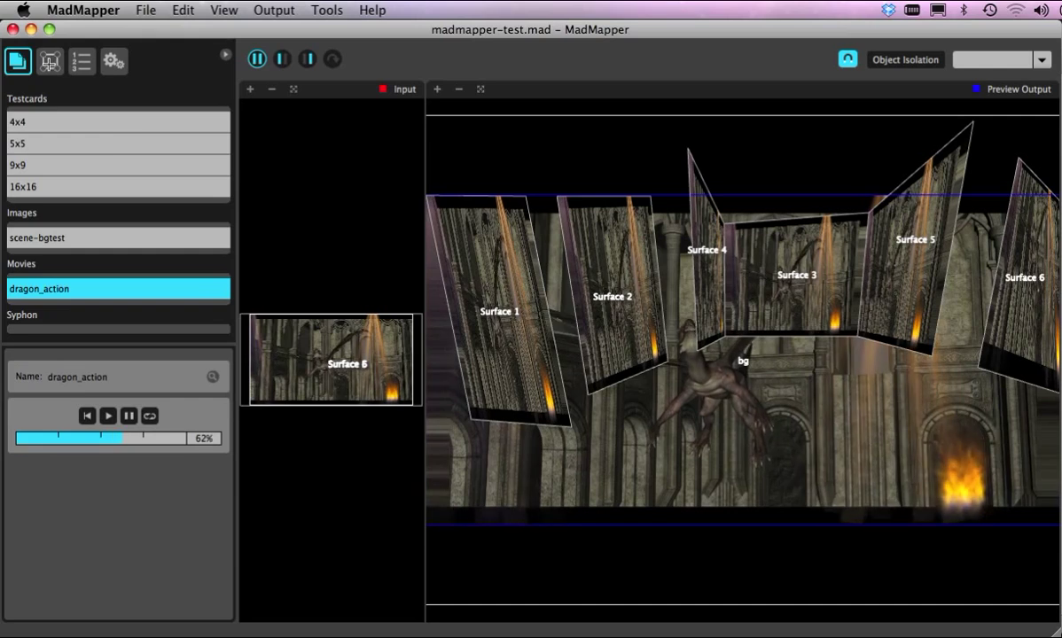
left_click(51, 62)
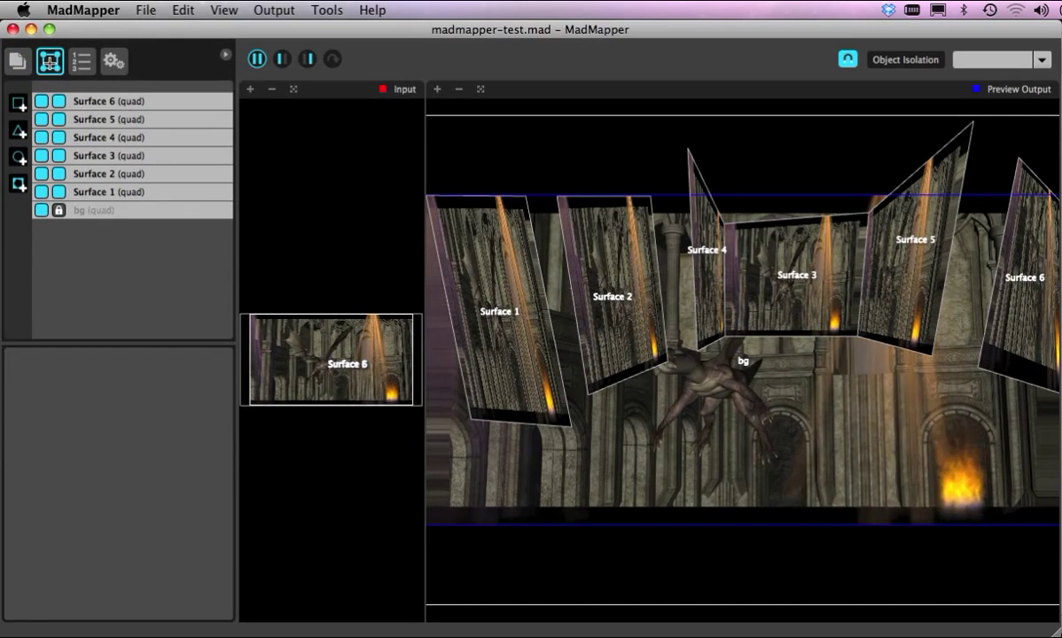
left_click(100, 192)
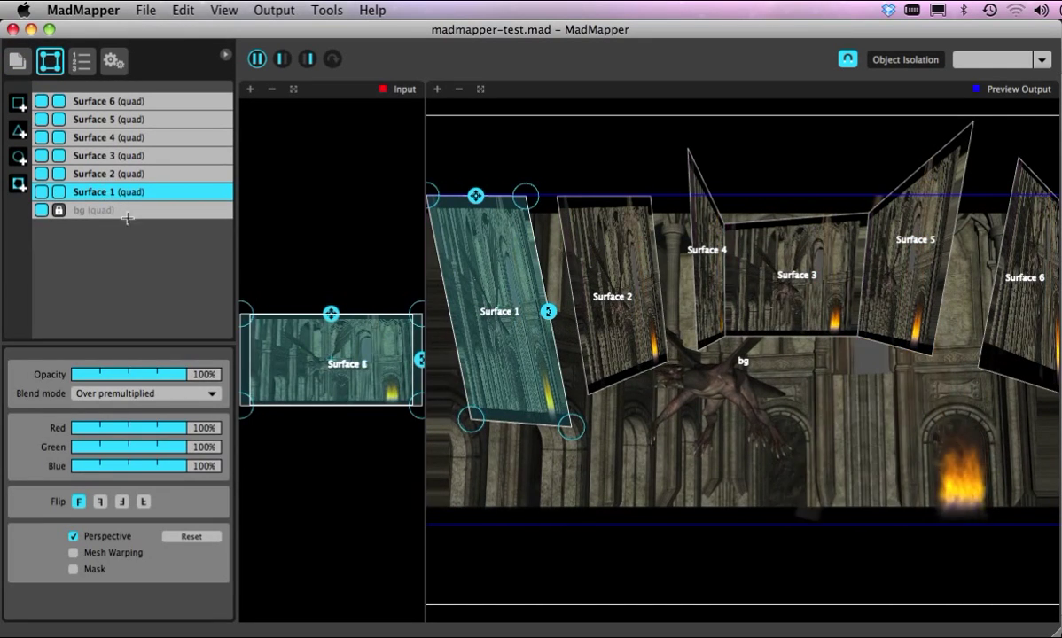
left_click_drag(243, 318, 297, 314)
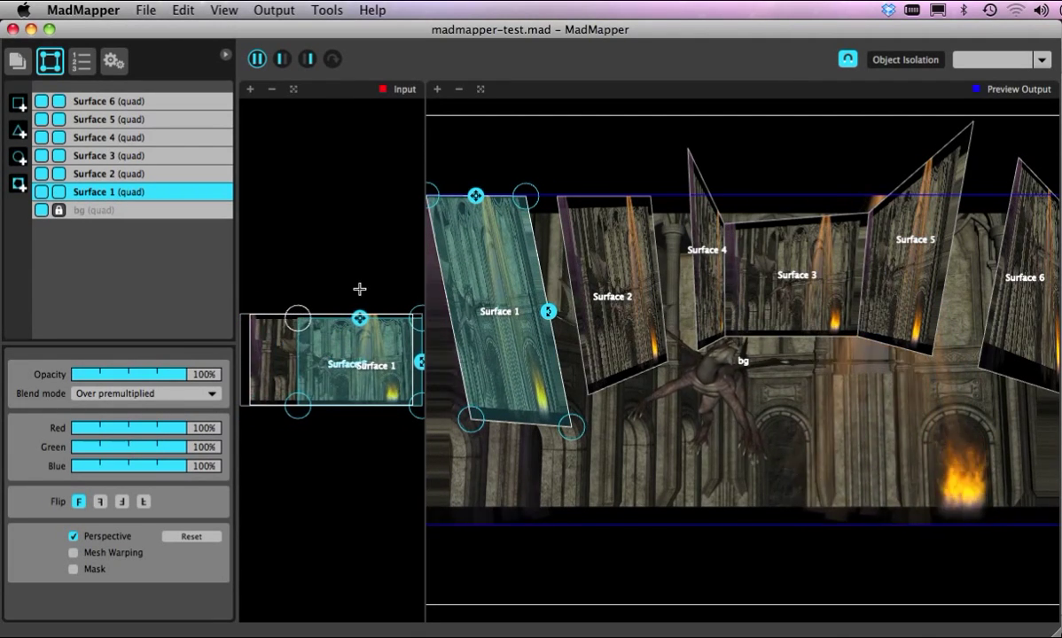
left_click_drag(413, 325, 346, 341)
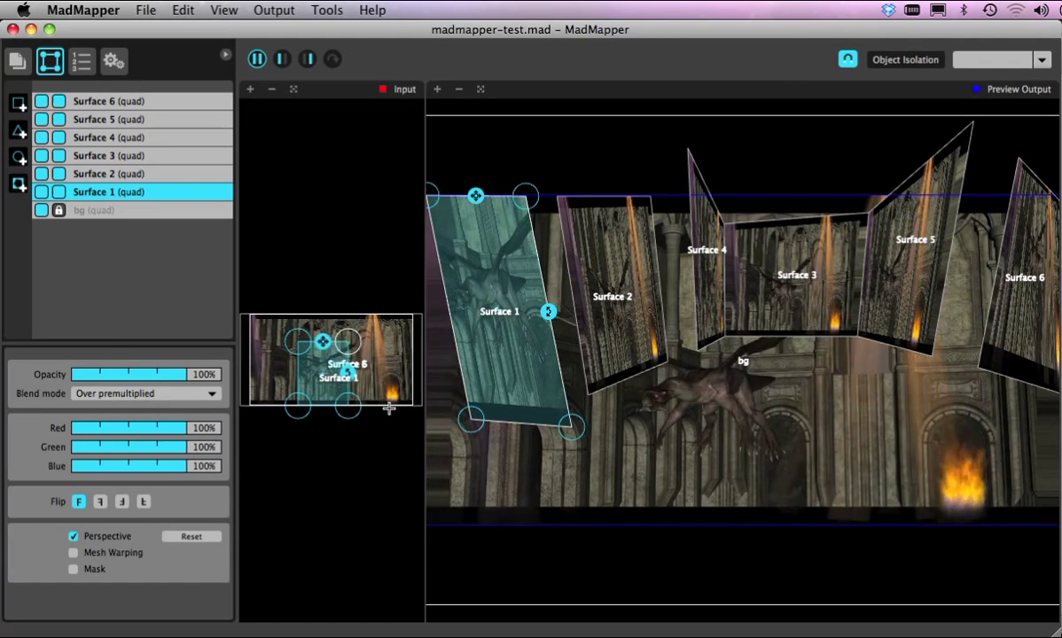
left_click_drag(347, 406, 342, 396)
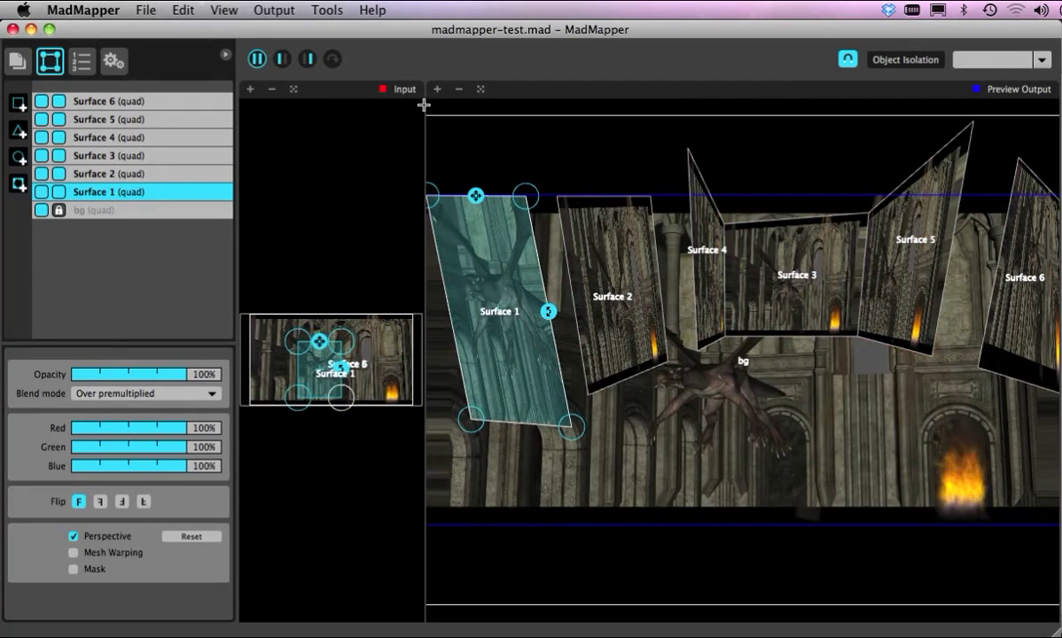
left_click_drag(417, 100, 564, 102)
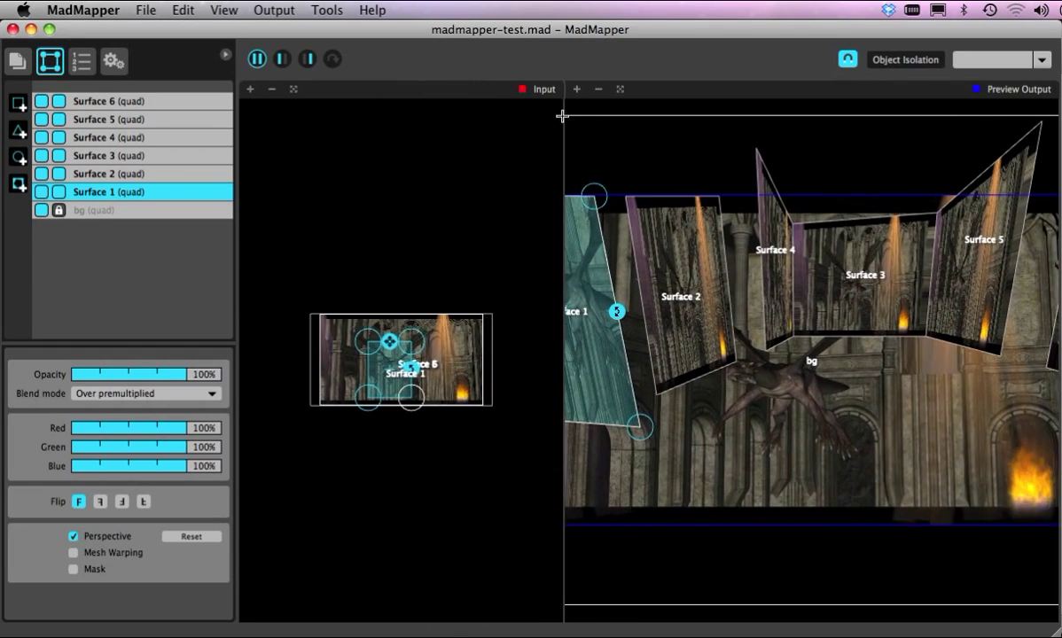
left_click(295, 89)
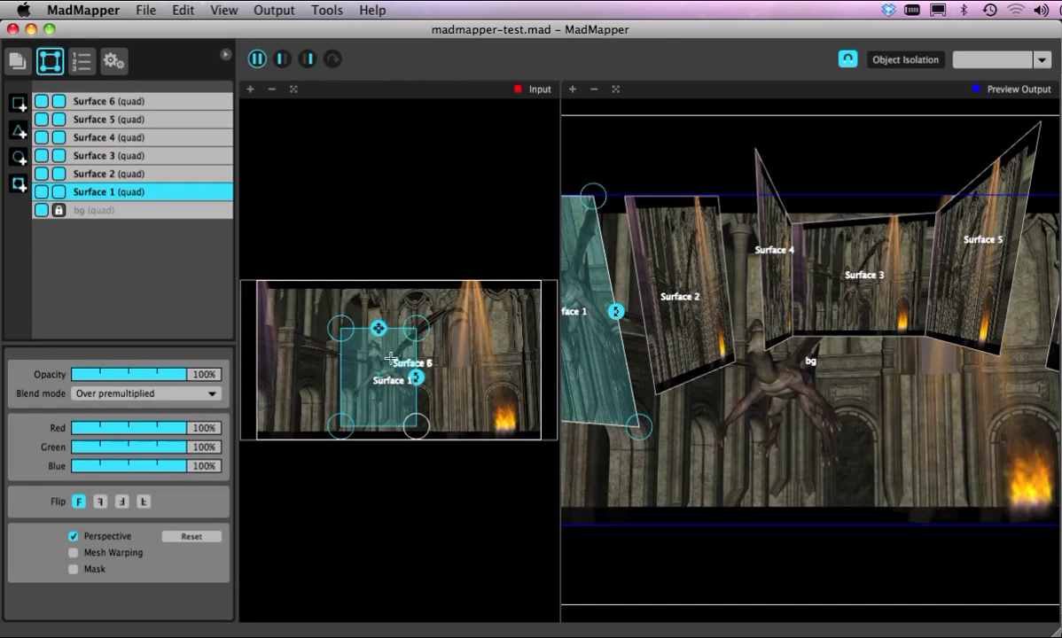
mouse_move(371, 355)
left_mouse_down()
mouse_move(390, 340)
mouse_move(369, 357)
left_mouse_up()
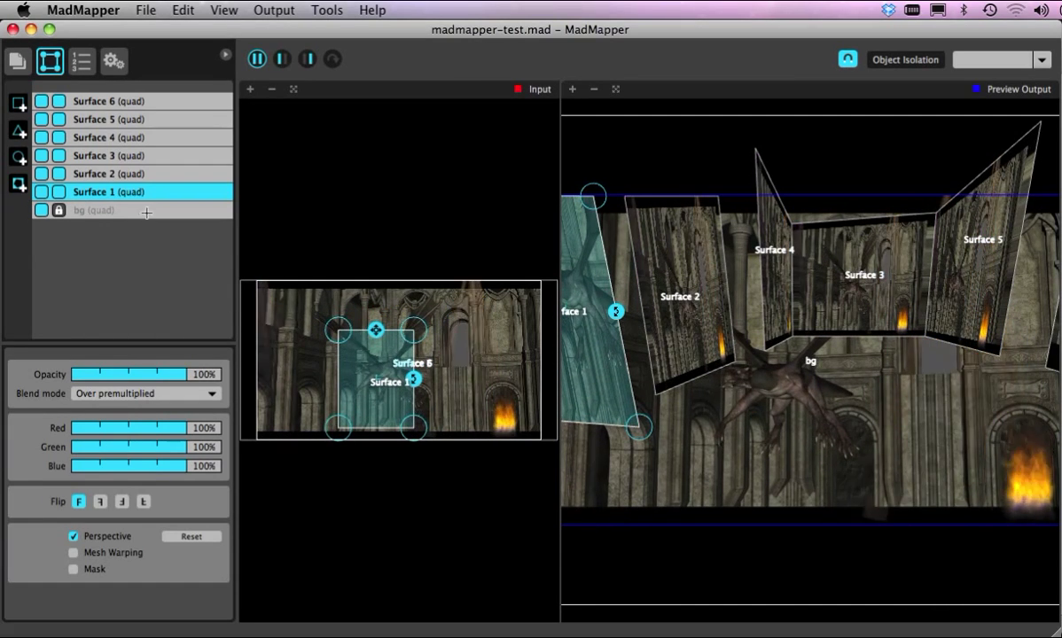
- Crop Surface 2's input area to a narrow full-height strip along the left edge of the dragon_action movie
left_click(100, 175)
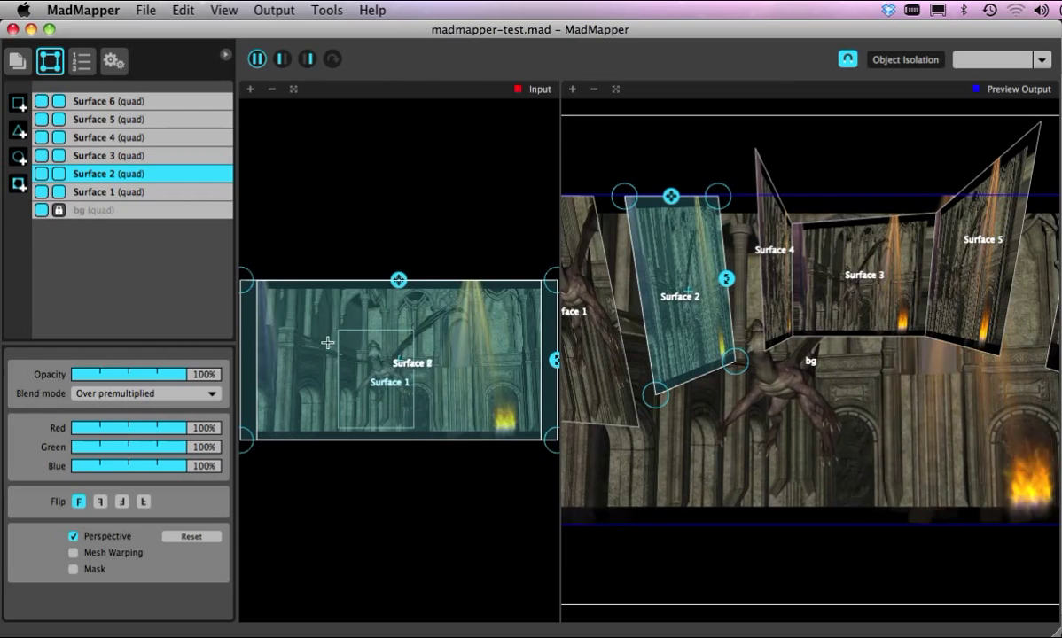
mouse_move(365, 352)
left_mouse_down()
mouse_move(329, 351)
mouse_move(381, 353)
left_mouse_up()
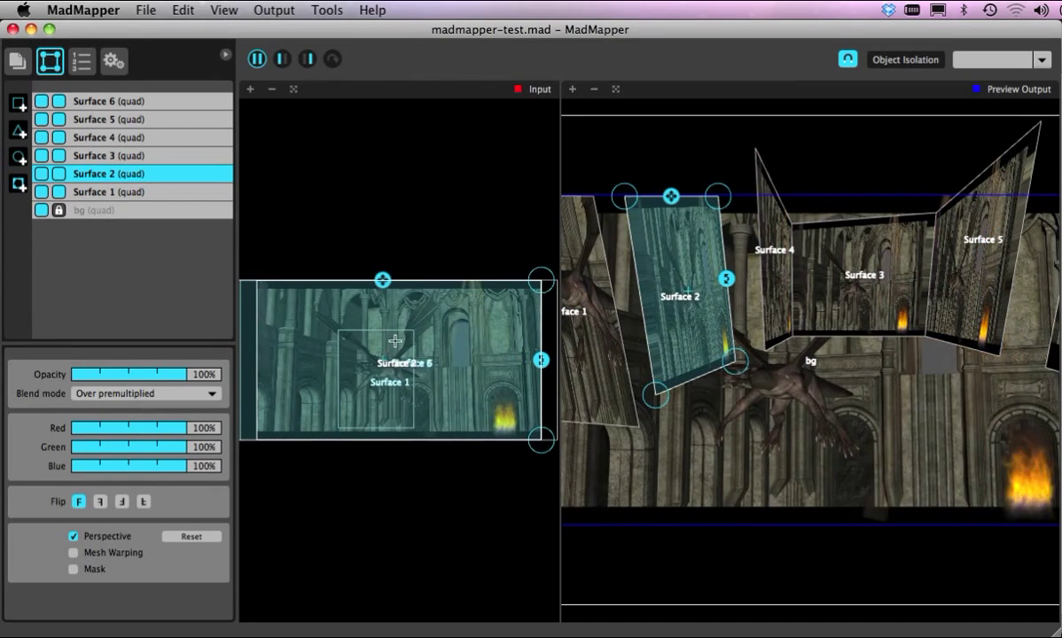
left_click_drag(537, 285, 333, 295)
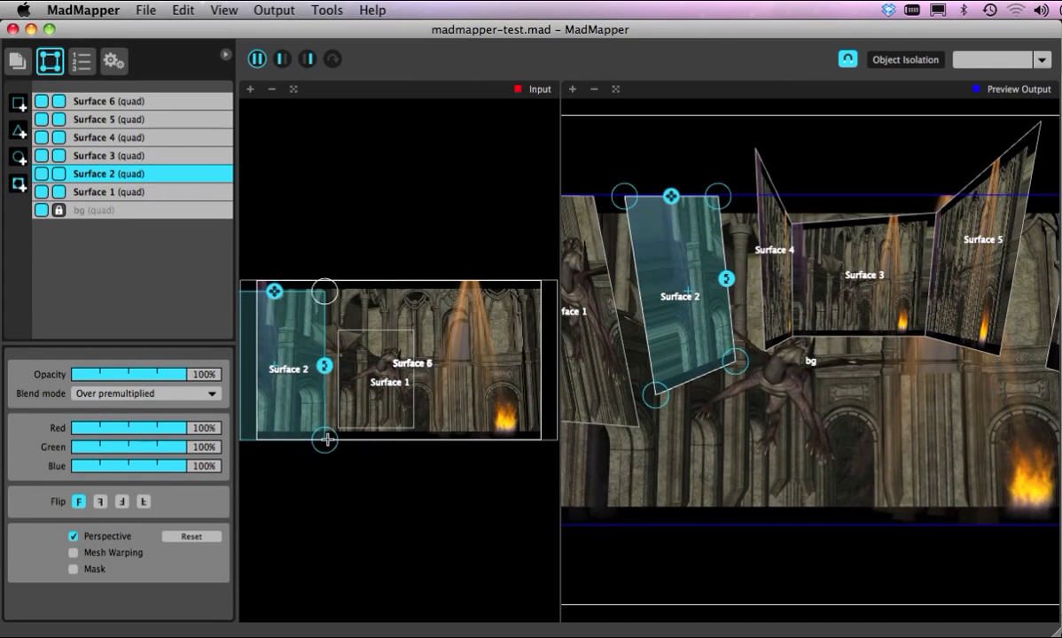
left_click_drag(324, 438, 323, 430)
left_click_drag(242, 293, 277, 287)
left_click_drag(355, 418, 314, 420)
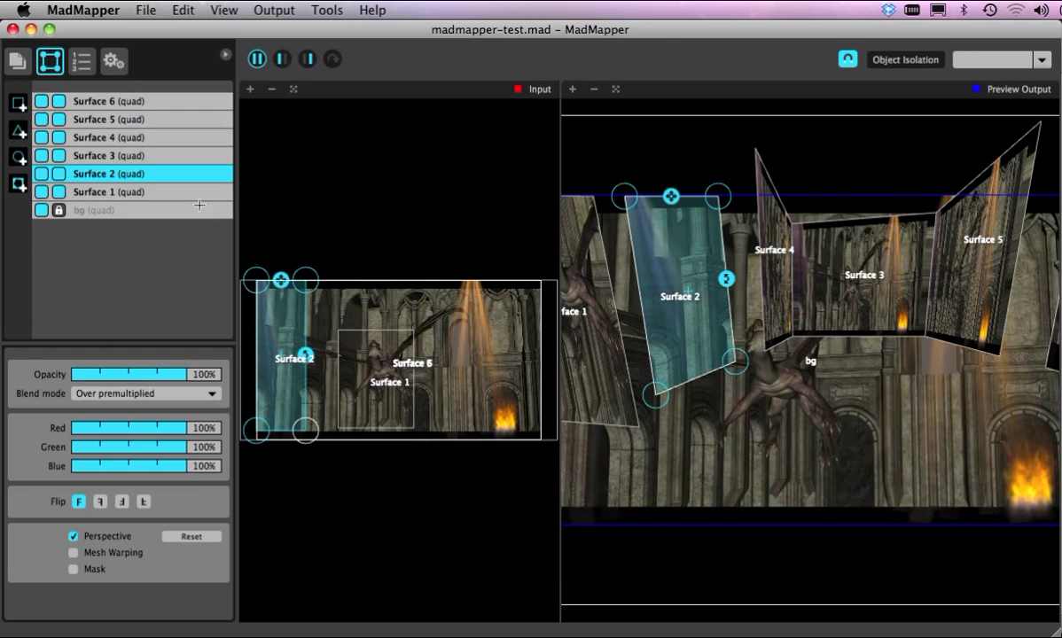
- Crop Surface 3's input area to the small arch with the fire in the movie's lower right corner
left_click(119, 156)
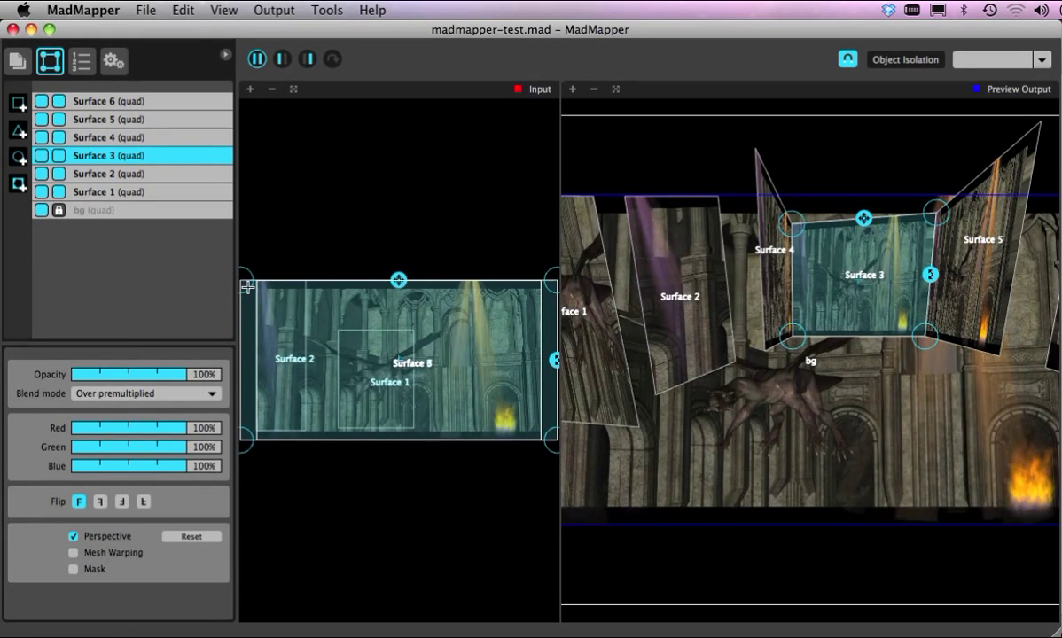
left_click_drag(244, 283, 421, 303)
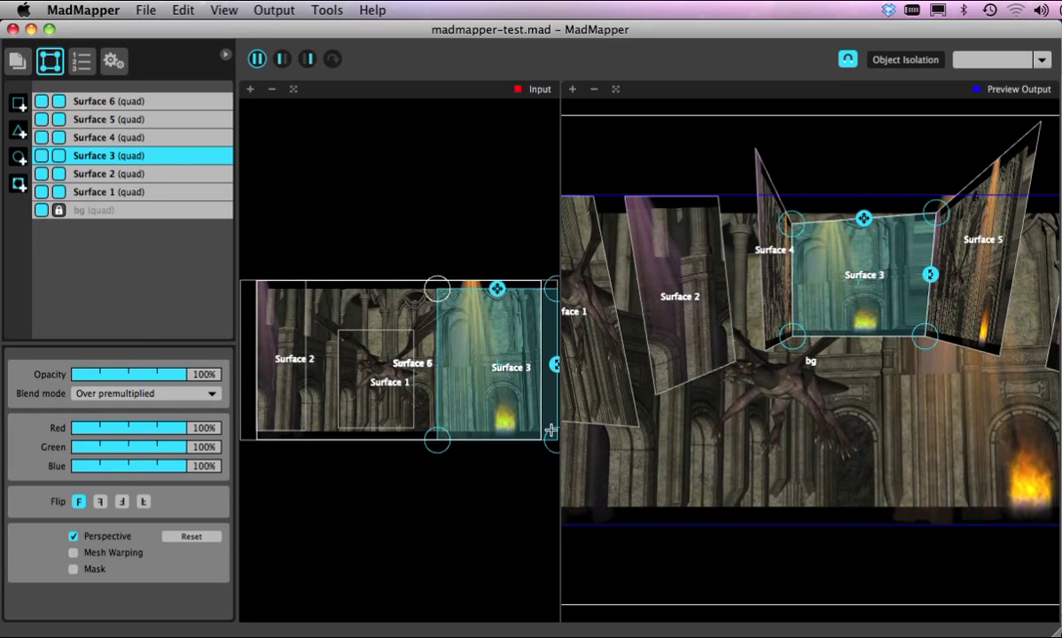
left_click_drag(505, 426, 487, 431)
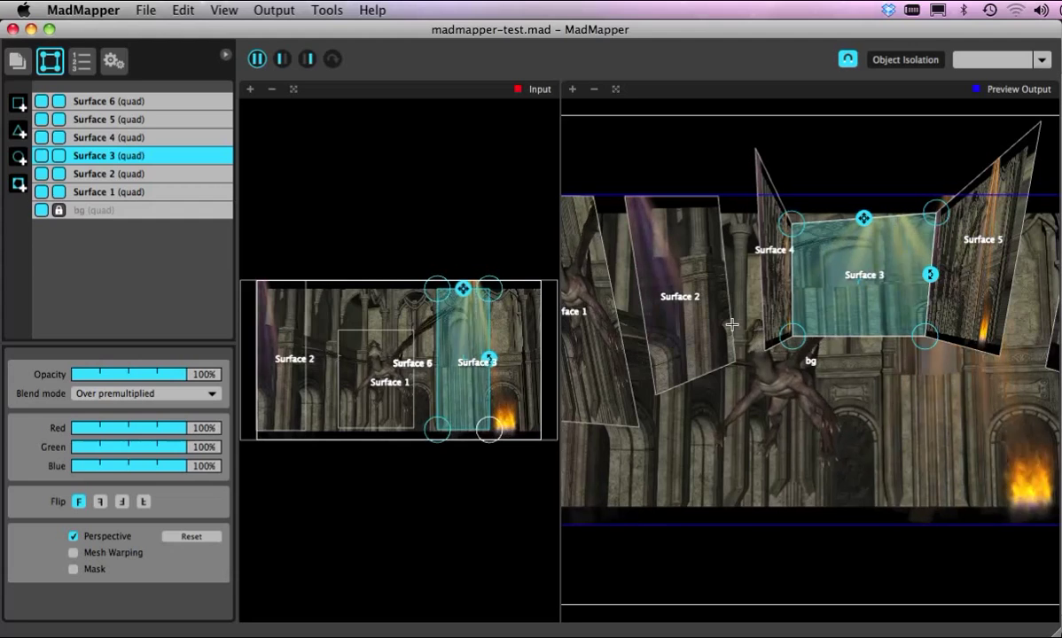
left_click_drag(488, 431, 533, 430)
left_click_drag(438, 300, 474, 365)
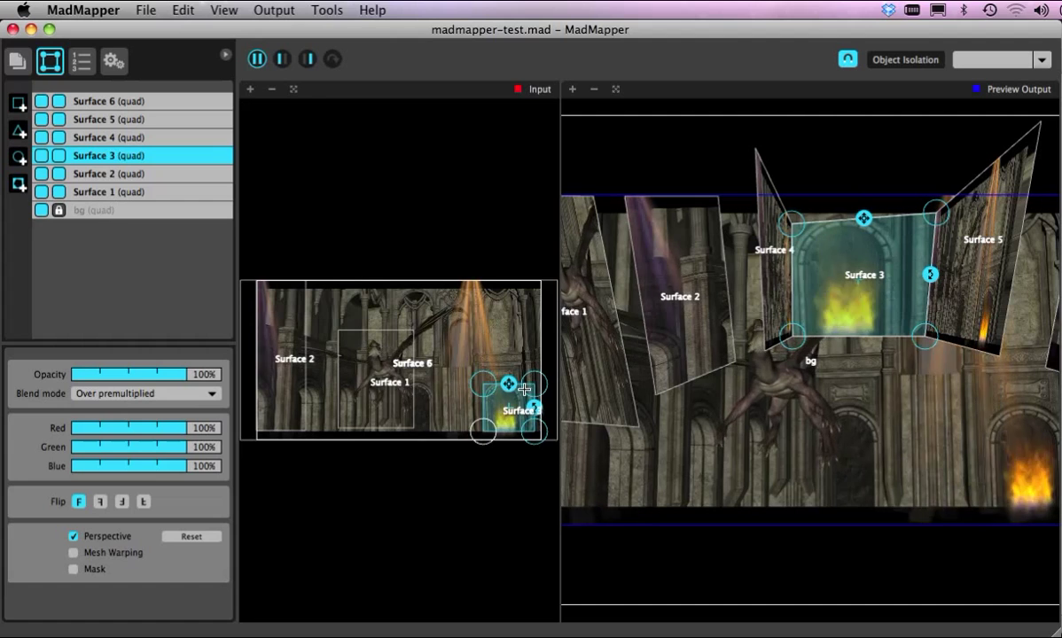
- Crop Surface 4's input area to the window in the movie's upper right part and Surface 5's to the region around the dragon
left_click(107, 137)
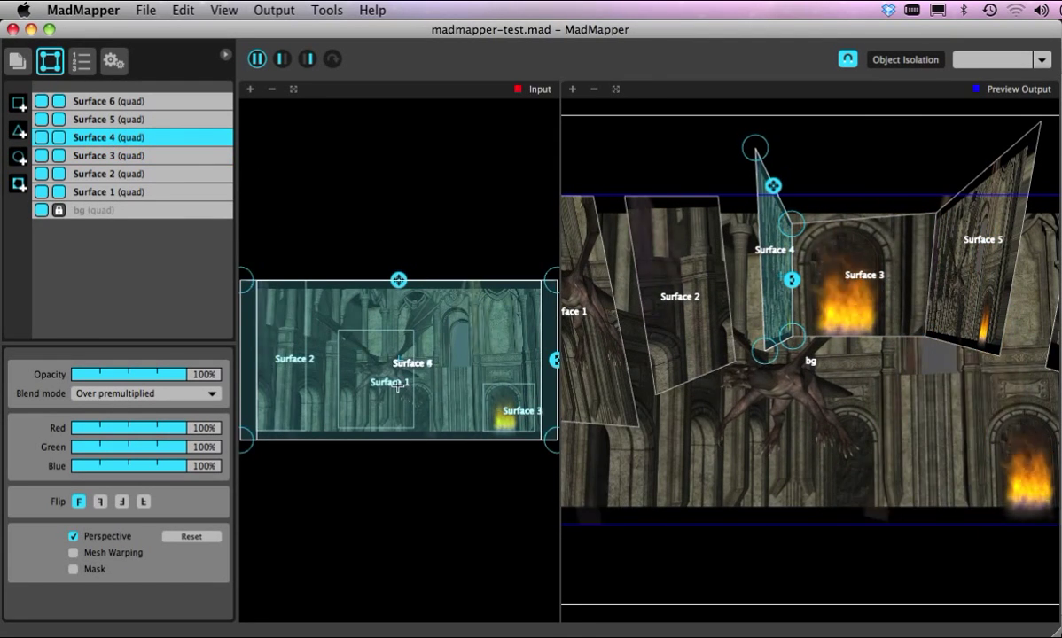
left_click_drag(247, 282, 411, 306)
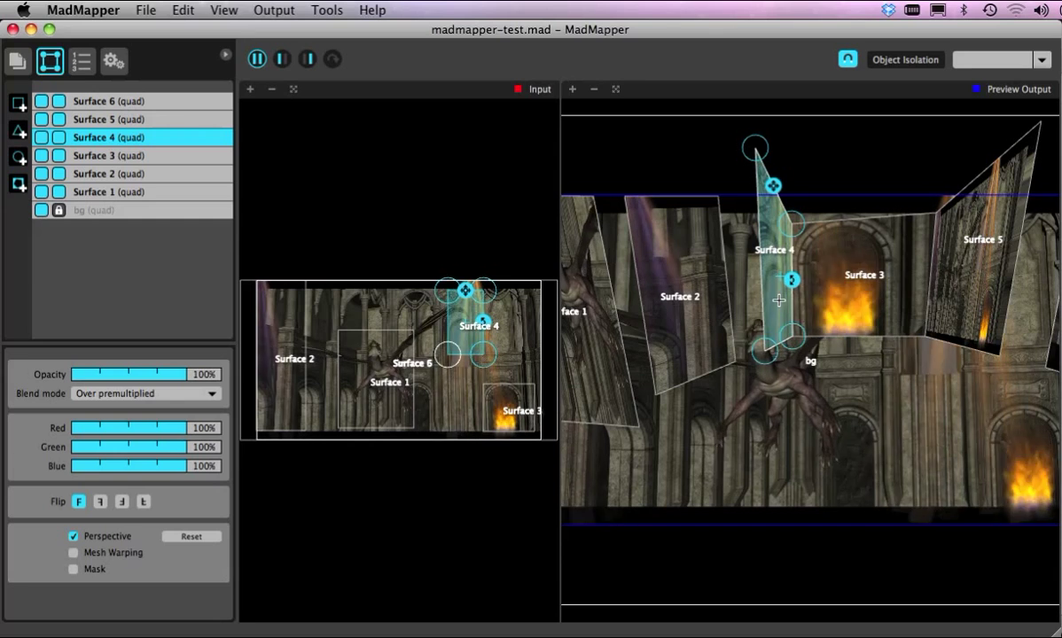
left_click(115, 118)
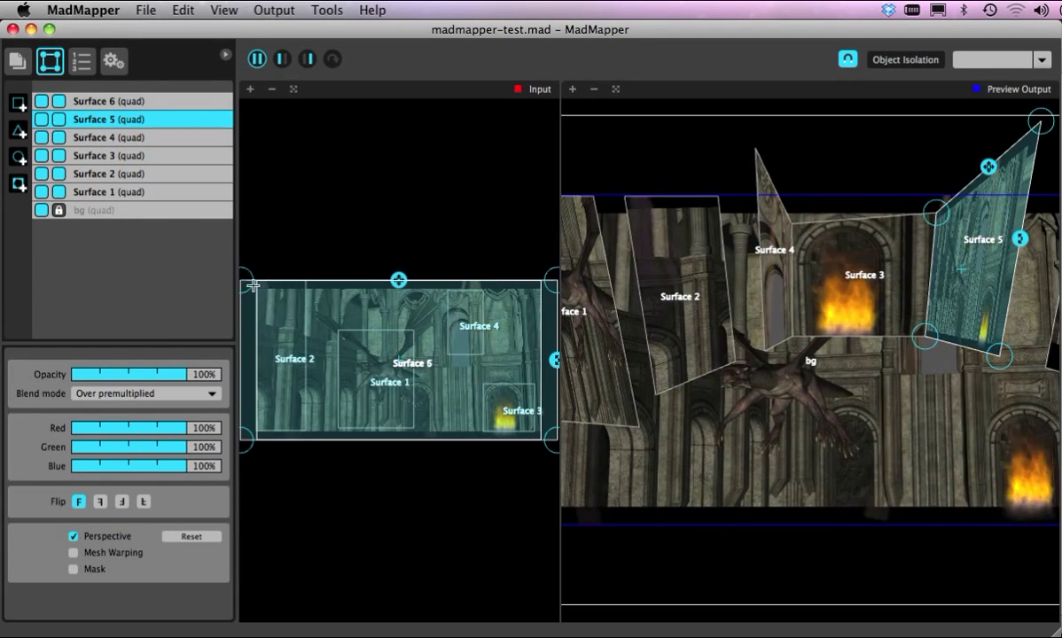
left_click_drag(247, 286, 342, 342)
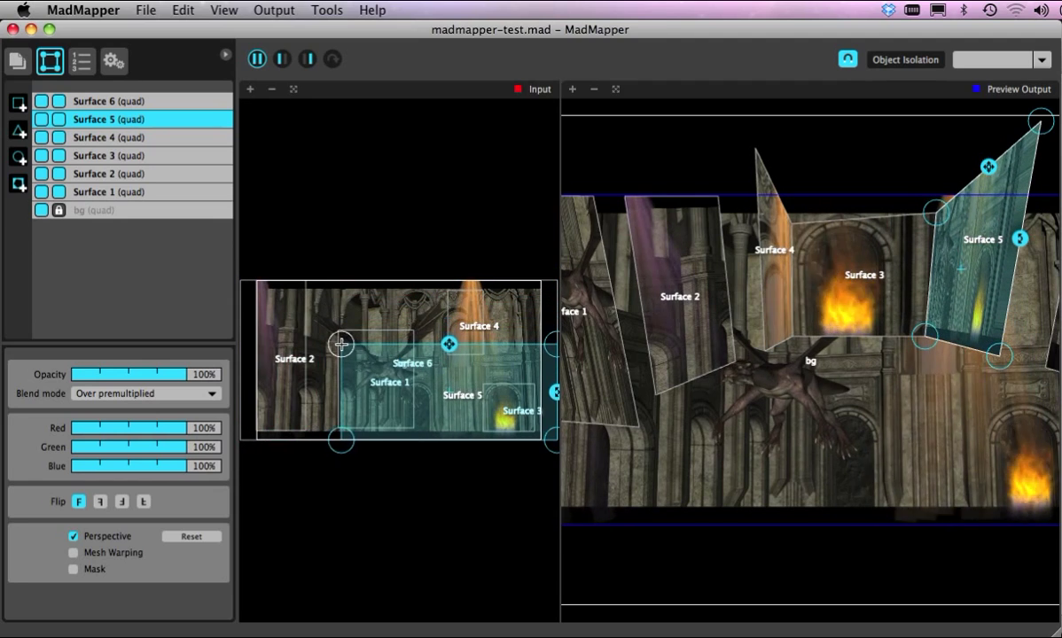
left_click_drag(551, 437, 422, 413)
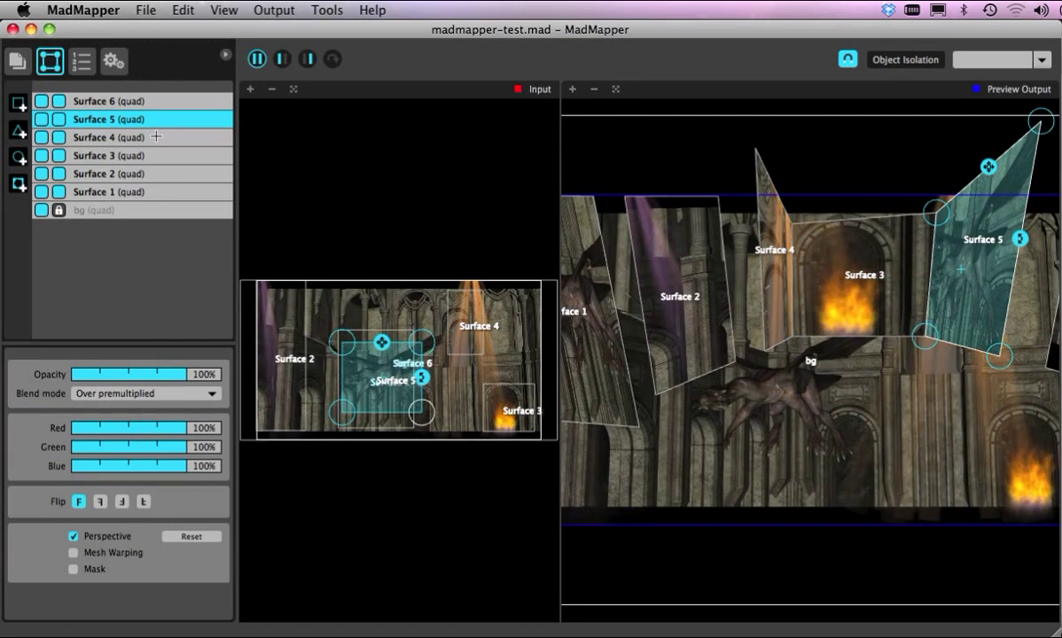
- Crop Surface 6's input area to a very small close-up region on the dragon near the movie's centre
left_click(125, 102)
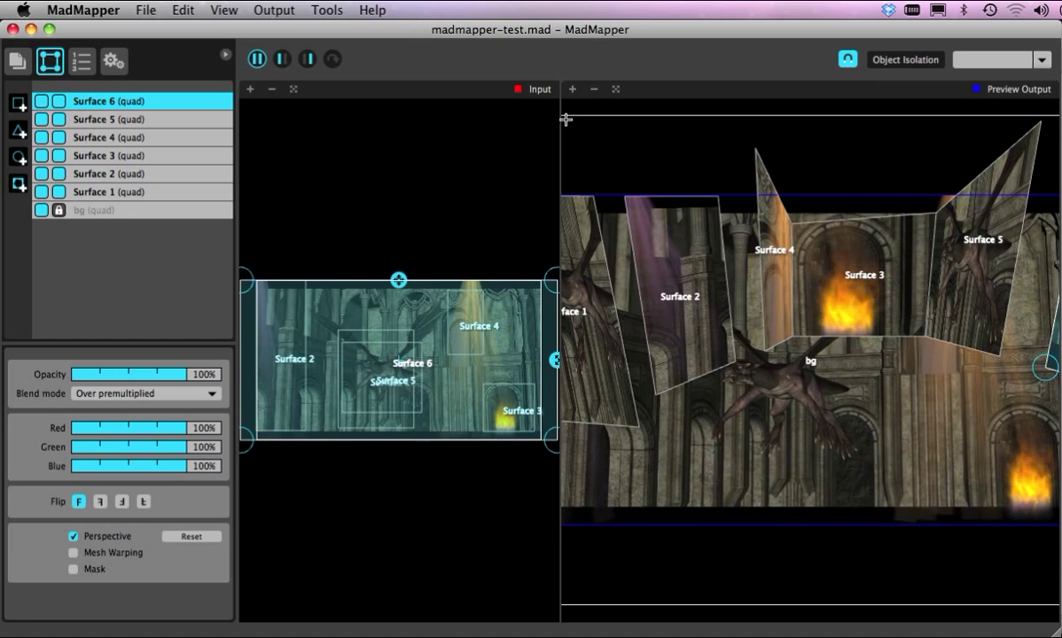
left_click(615, 89)
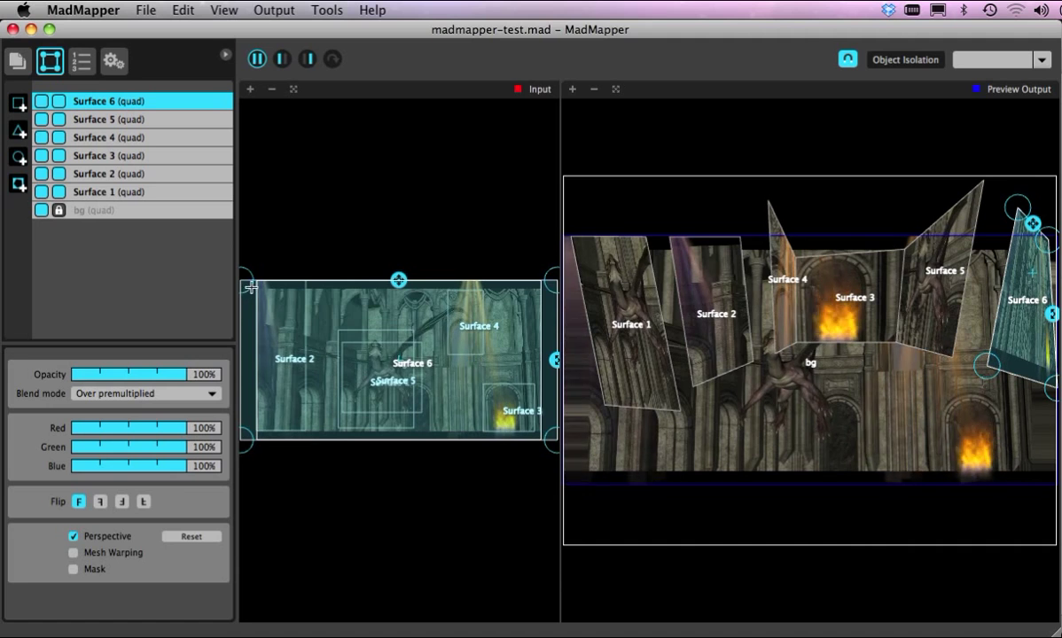
left_click_drag(244, 283, 348, 360)
left_click_drag(555, 438, 386, 372)
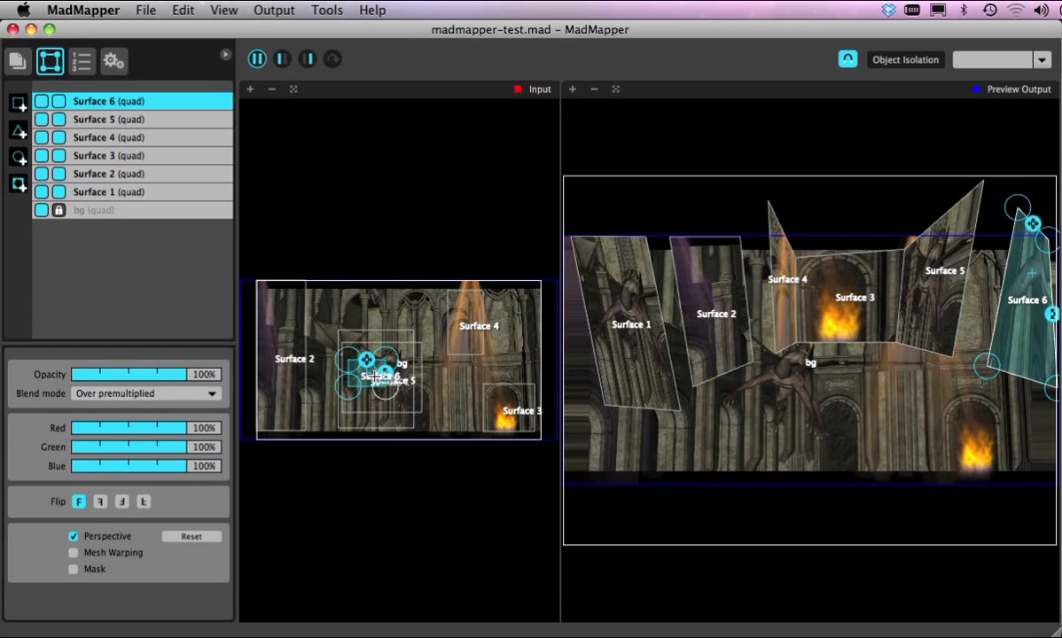
left_click_drag(378, 365, 382, 357)
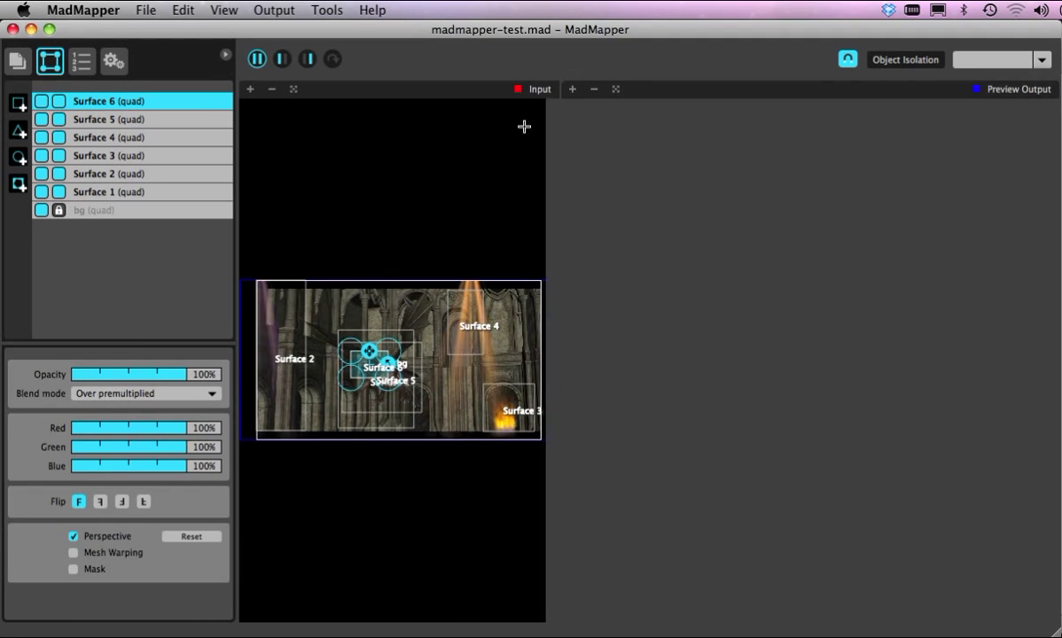
- Hide the bg surface and collapse the input and preview views to inspect only the six mapped surfaces in the output window
left_click_drag(524, 126, 394, 126)
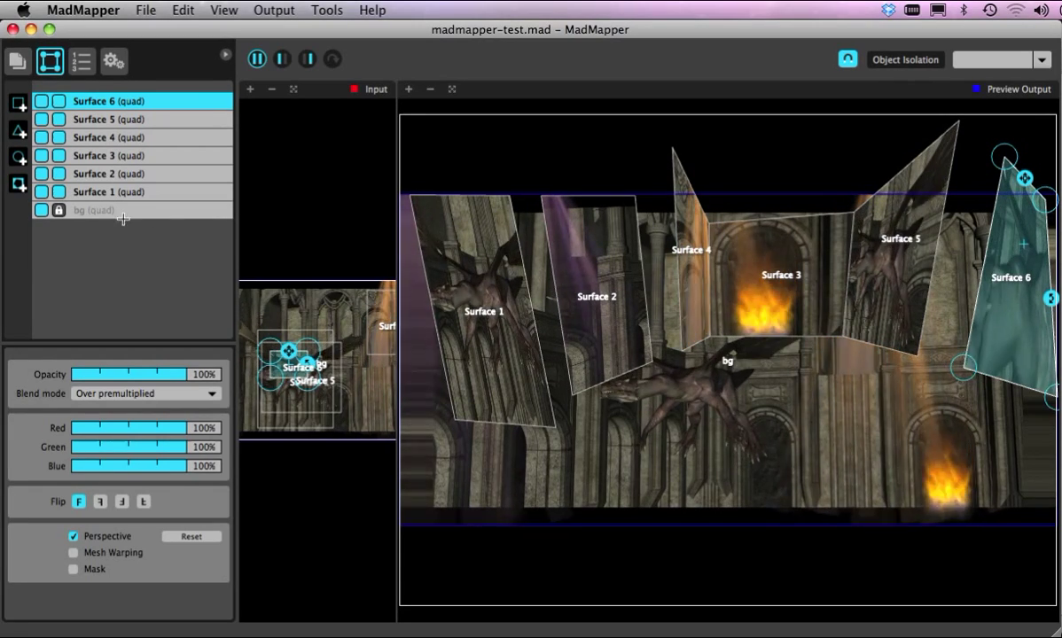
left_click(59, 211)
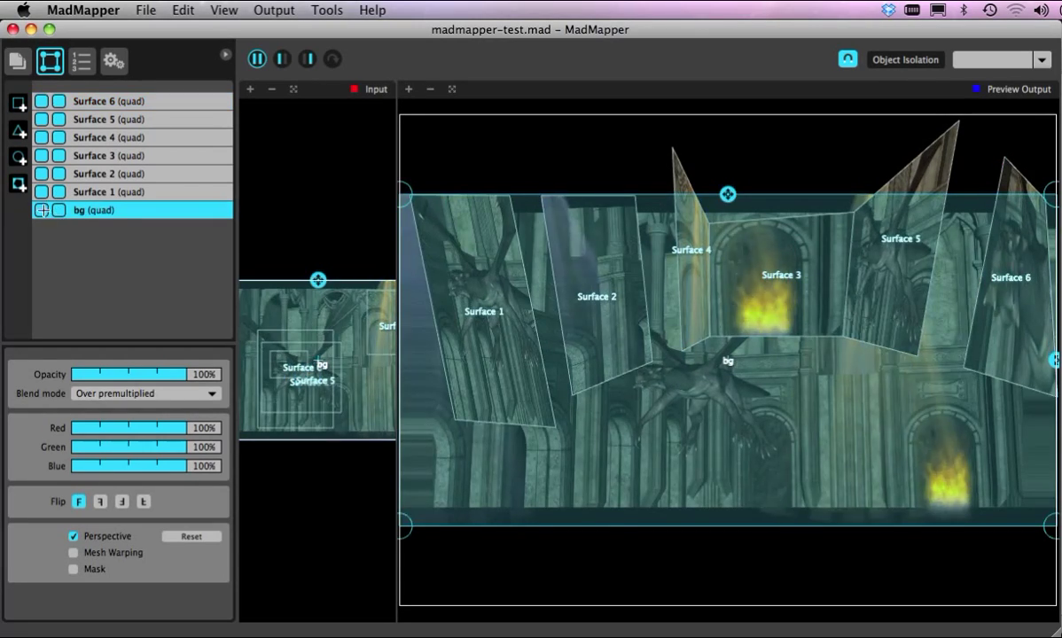
left_click(41, 210)
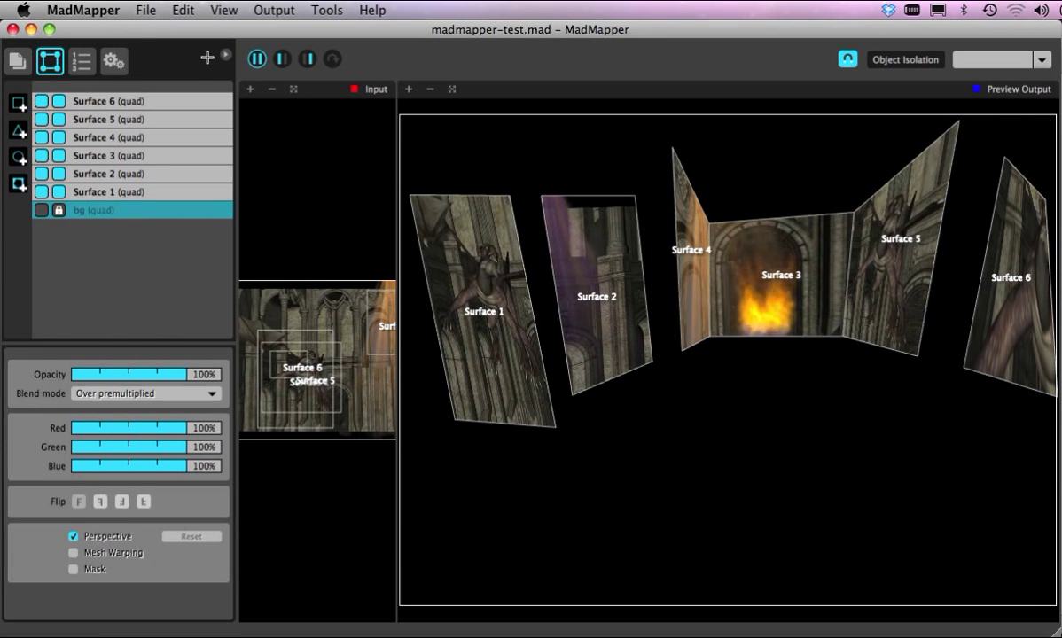
left_click(225, 54)
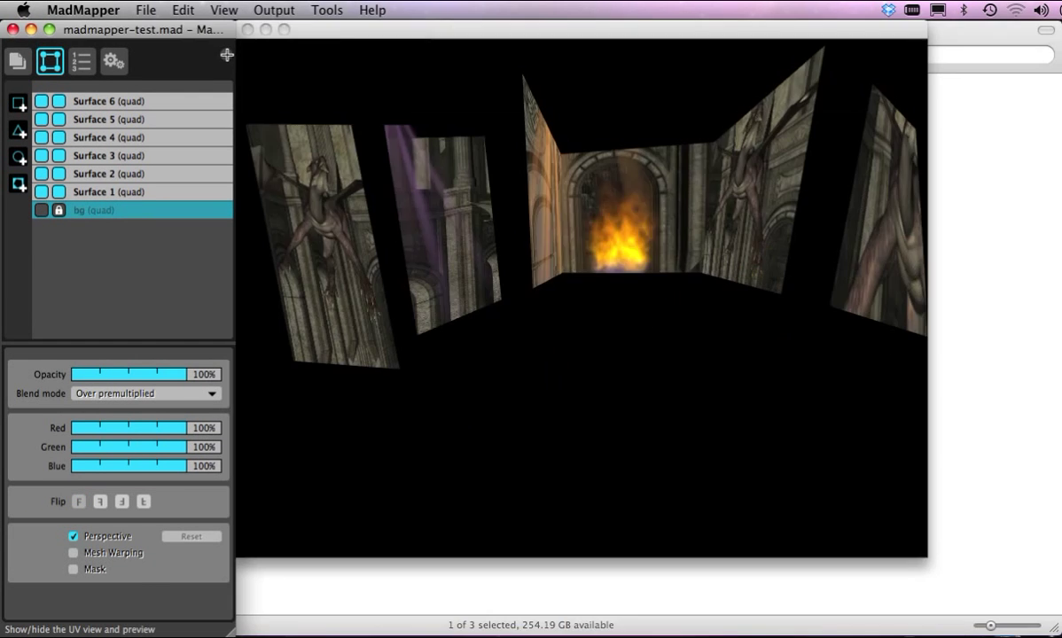
left_click(359, 51)
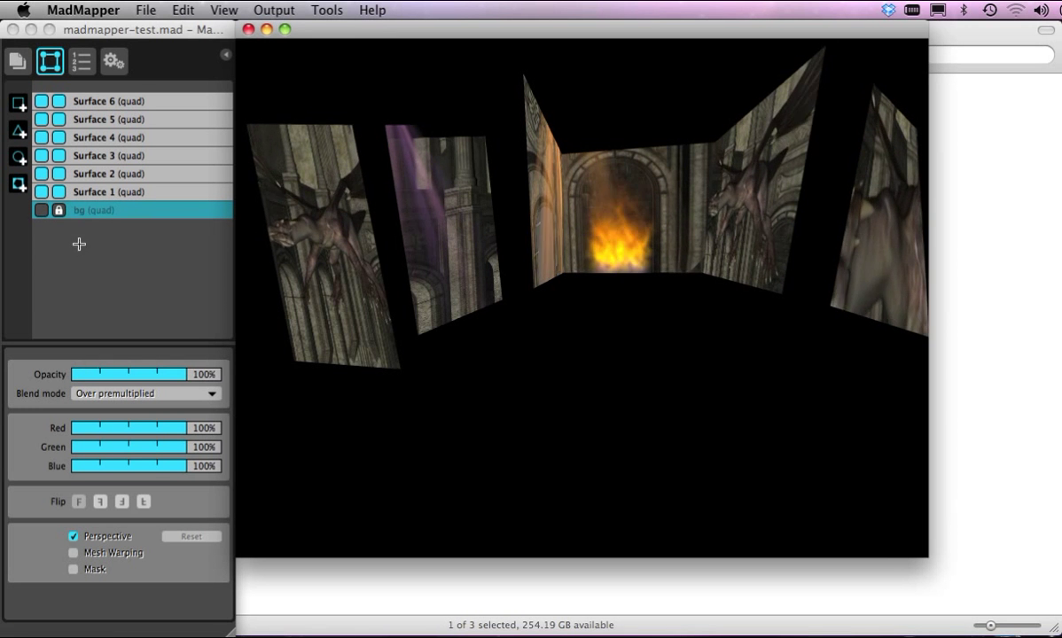
- Use the scene-bgtest image as input media and show the bg surface again
left_click(12, 60)
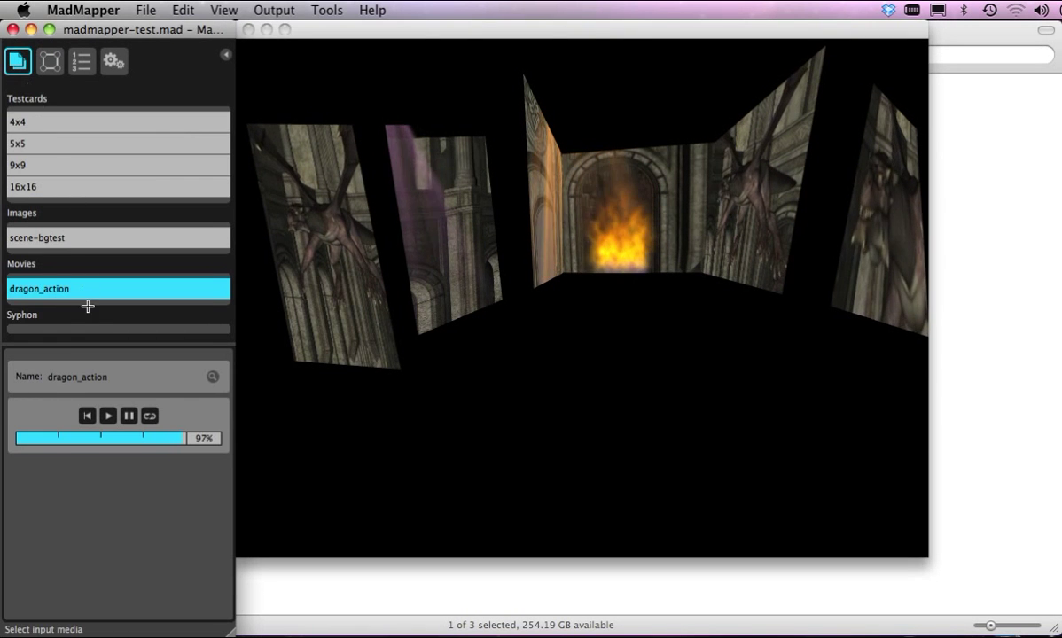
left_click(47, 237)
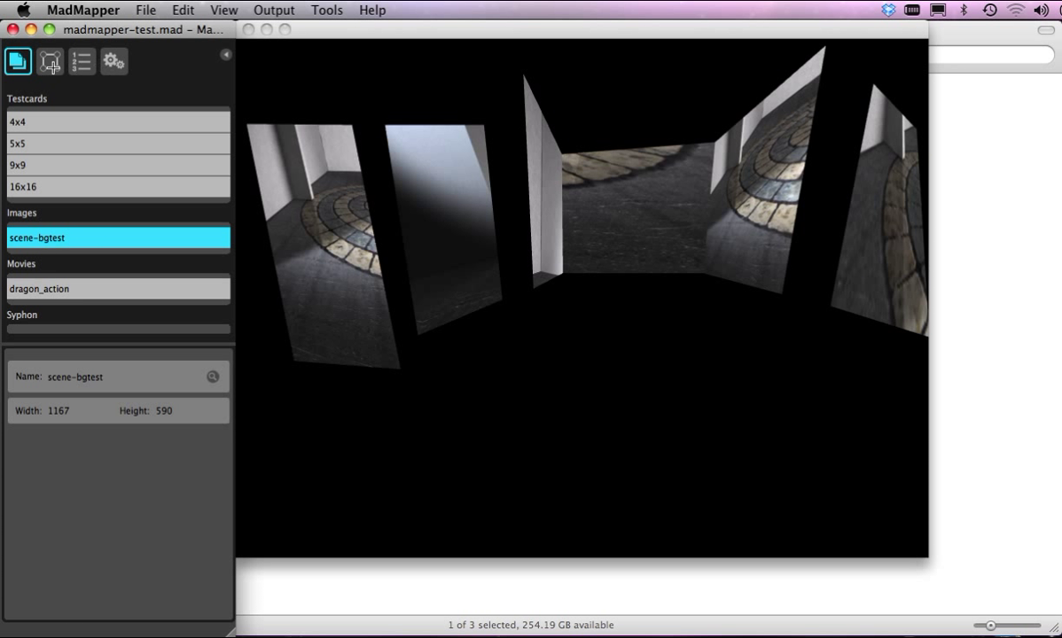
left_click(50, 61)
left_click(42, 209)
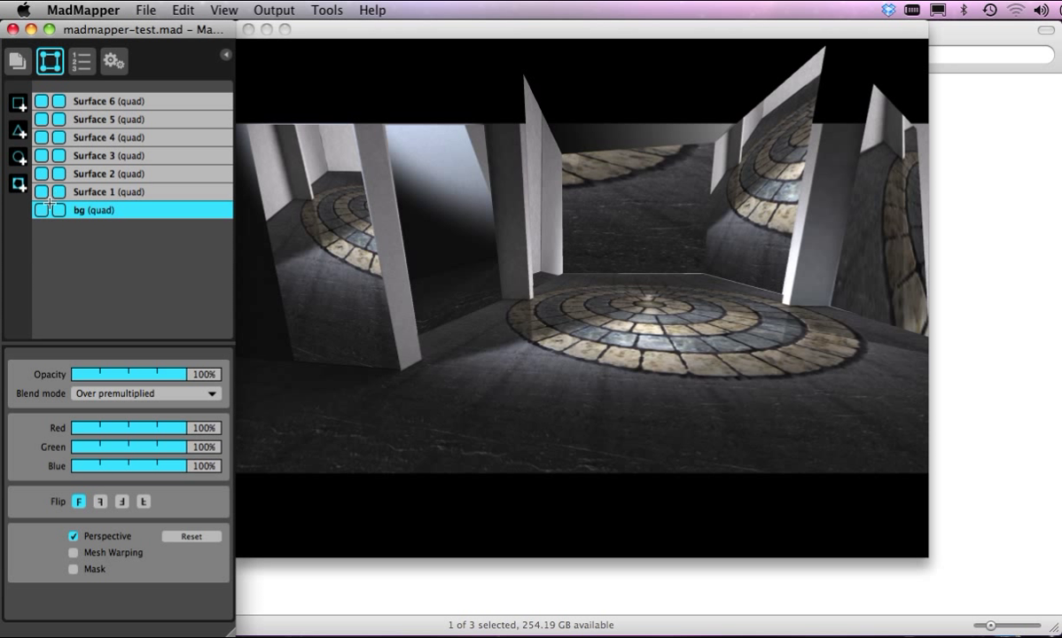
- Hide the bg surface and use the dragon_action movie as input media again
left_click(41, 210)
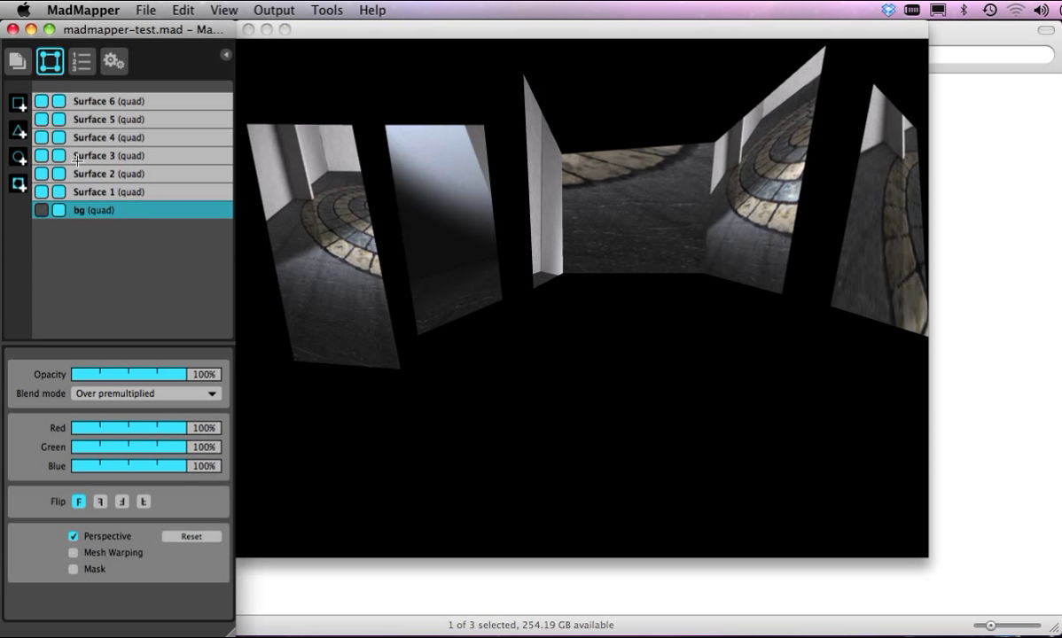
left_click(18, 61)
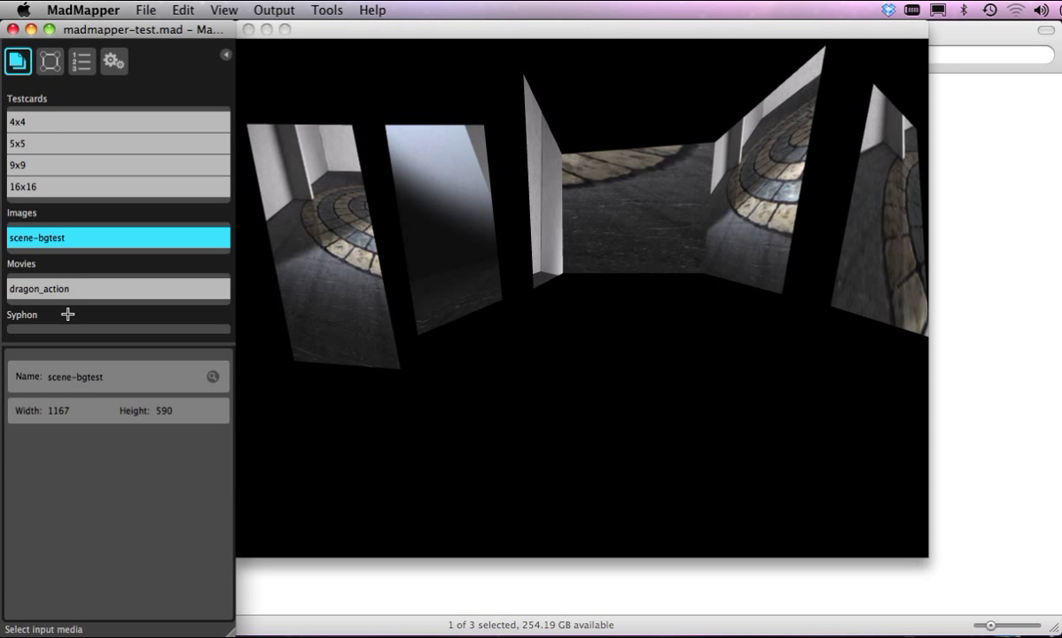
left_click(57, 289)
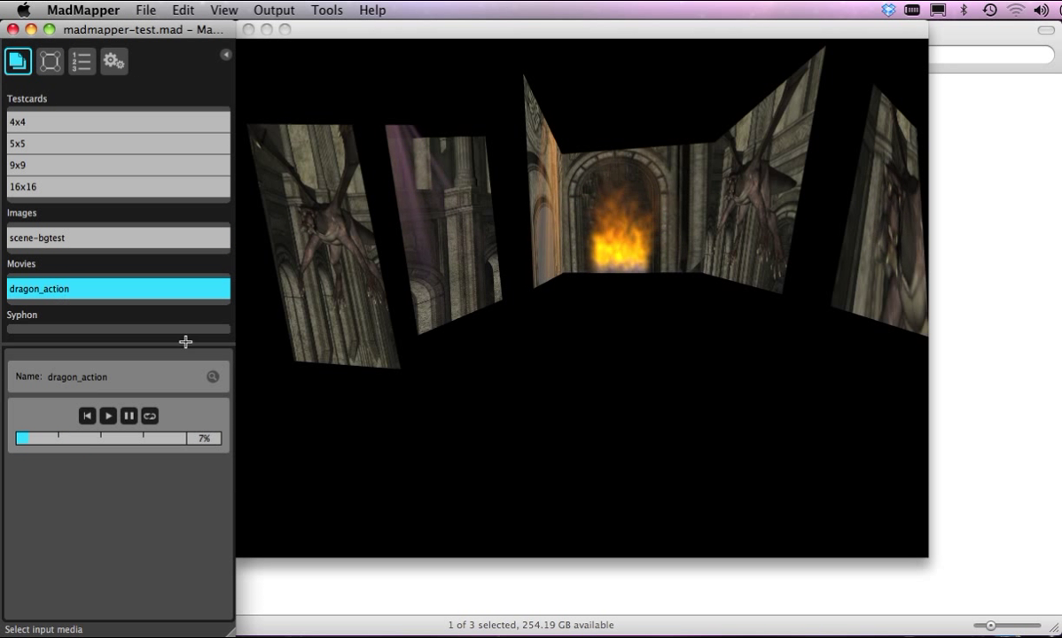